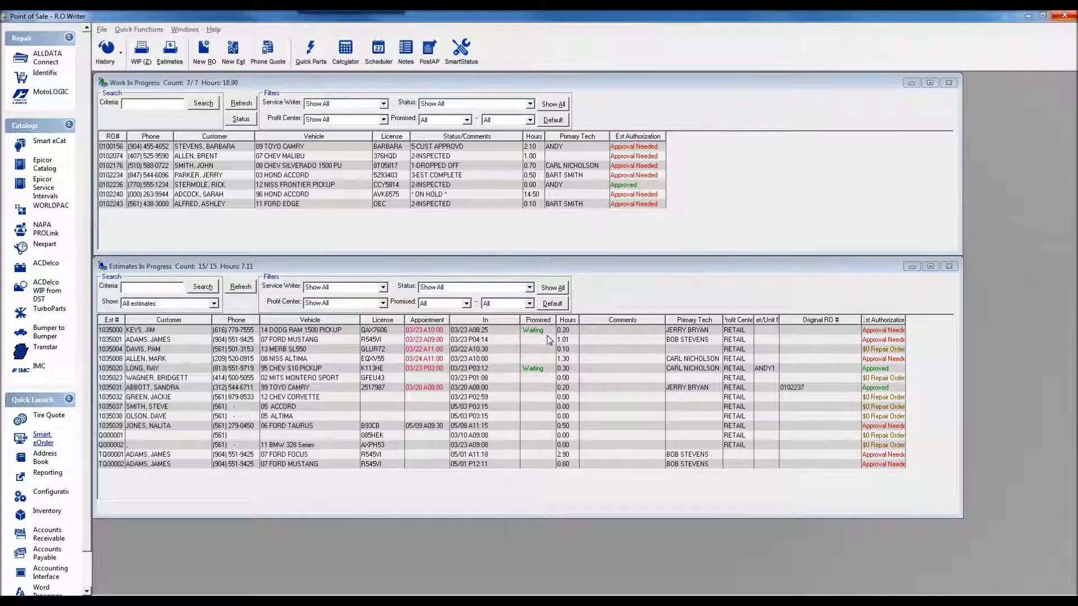
# Step: Open the Scheduler and display one week of appointments
pyautogui.click(378, 51)
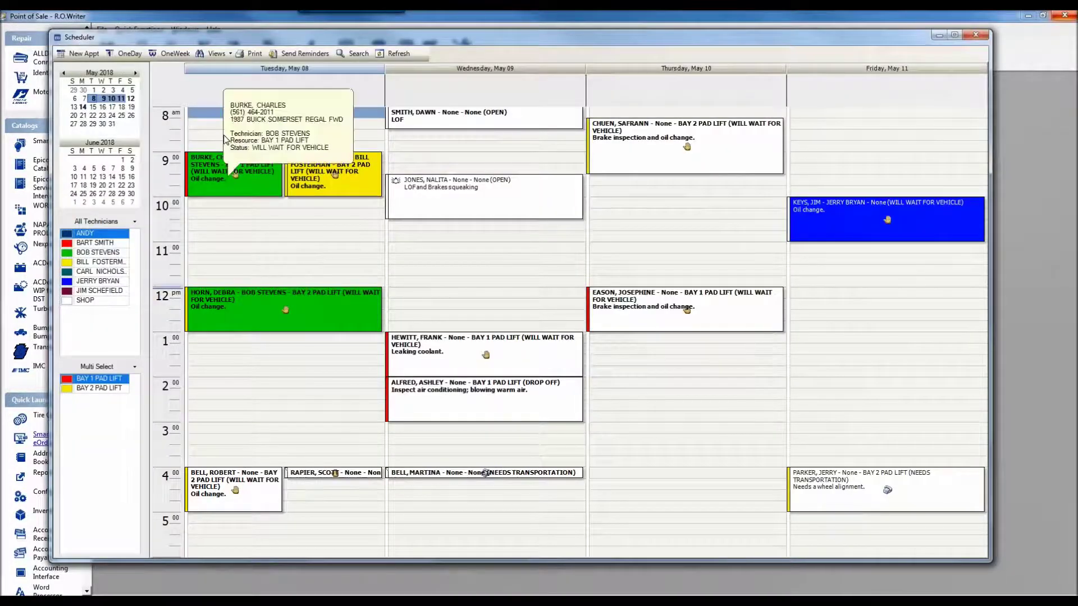
pyautogui.click(216, 54)
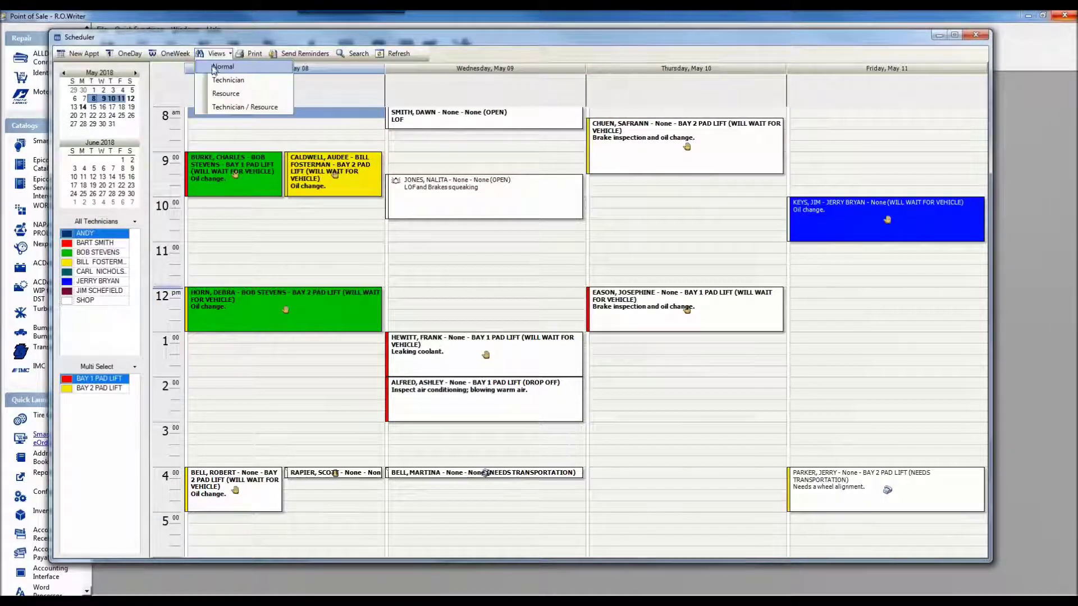
pyautogui.click(168, 54)
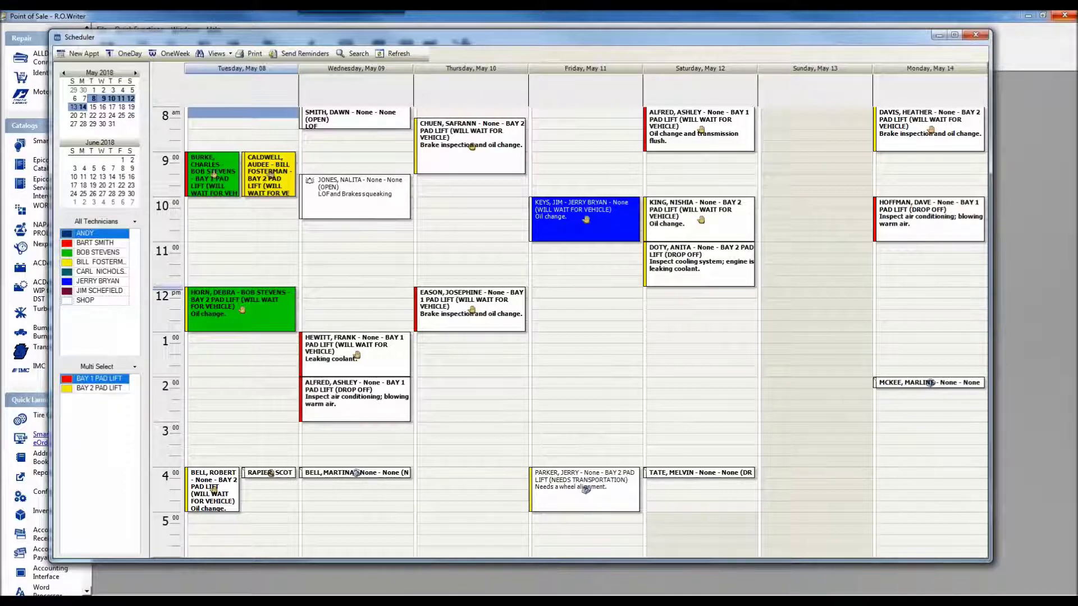
# Step: Set the Scheduler's resource filter to include all resources
pyautogui.click(135, 368)
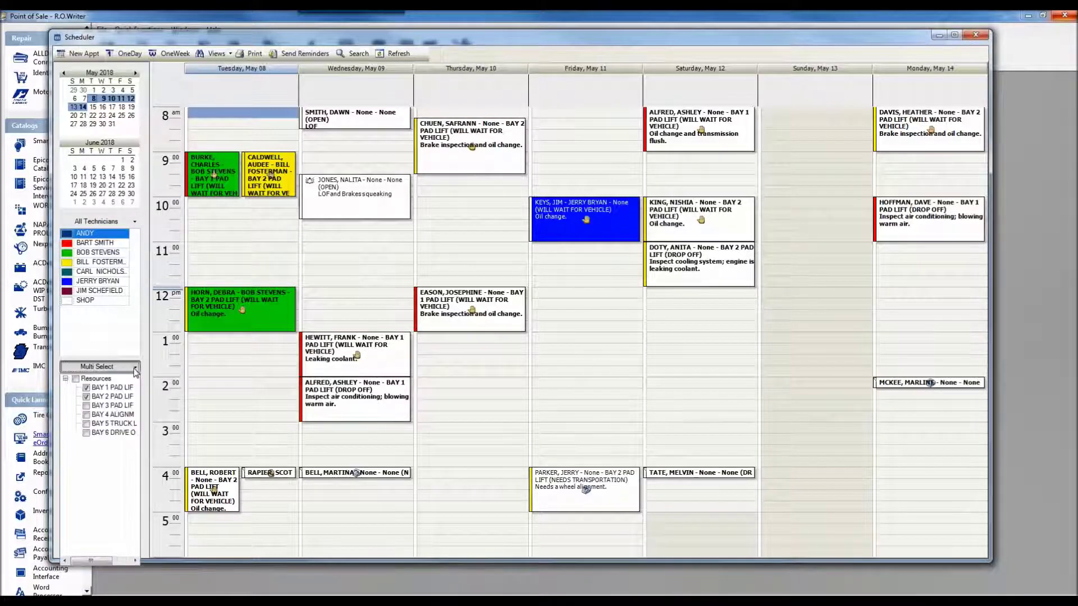
pyautogui.click(135, 368)
pyautogui.click(118, 375)
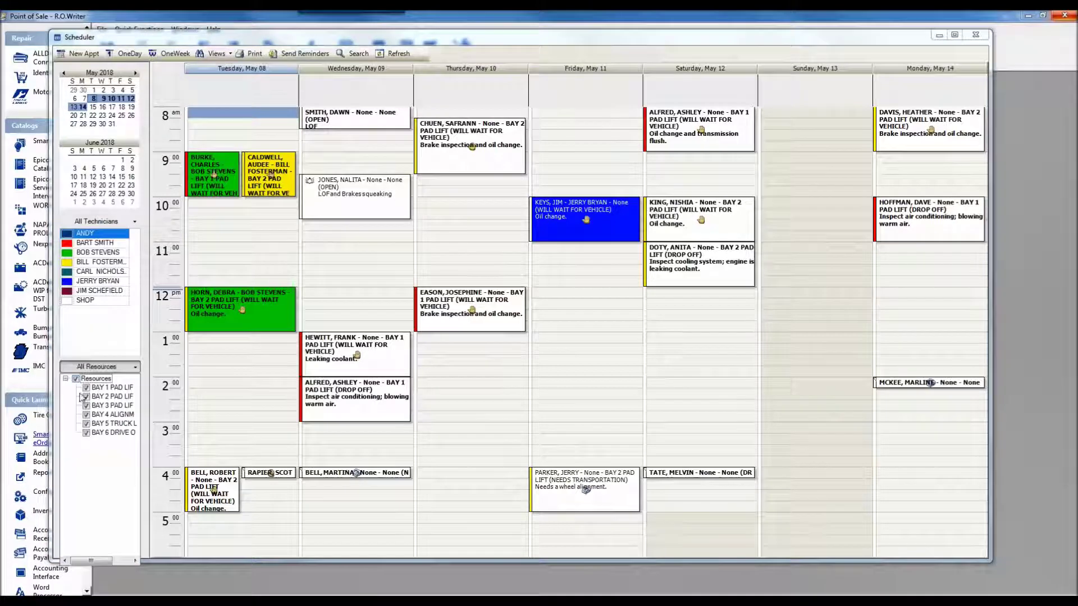
pyautogui.click(118, 370)
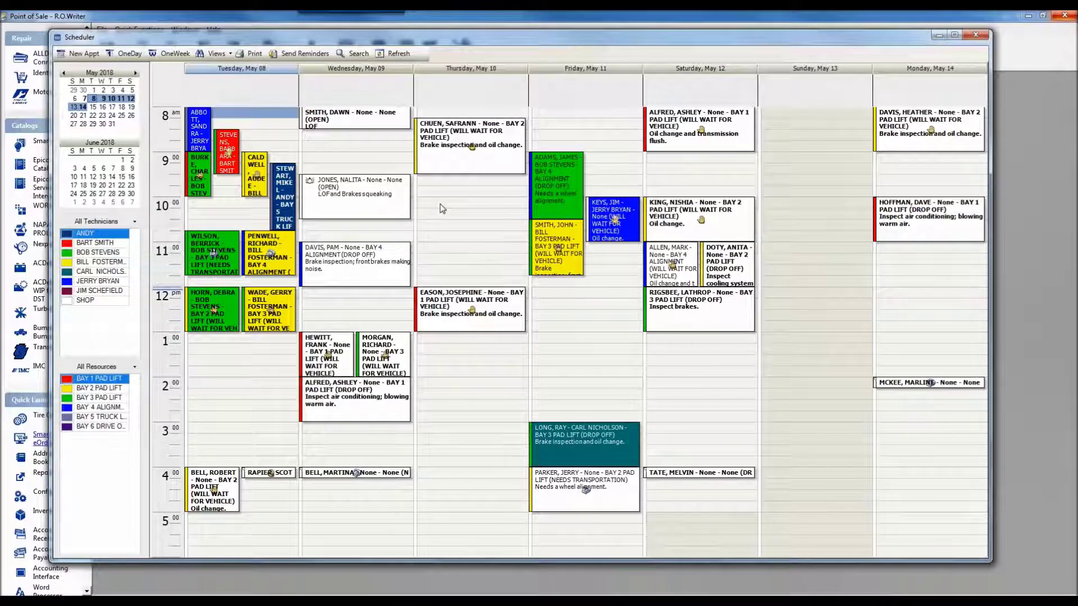
# Step: Minimize the Scheduler and open the Configuration module
pyautogui.click(939, 37)
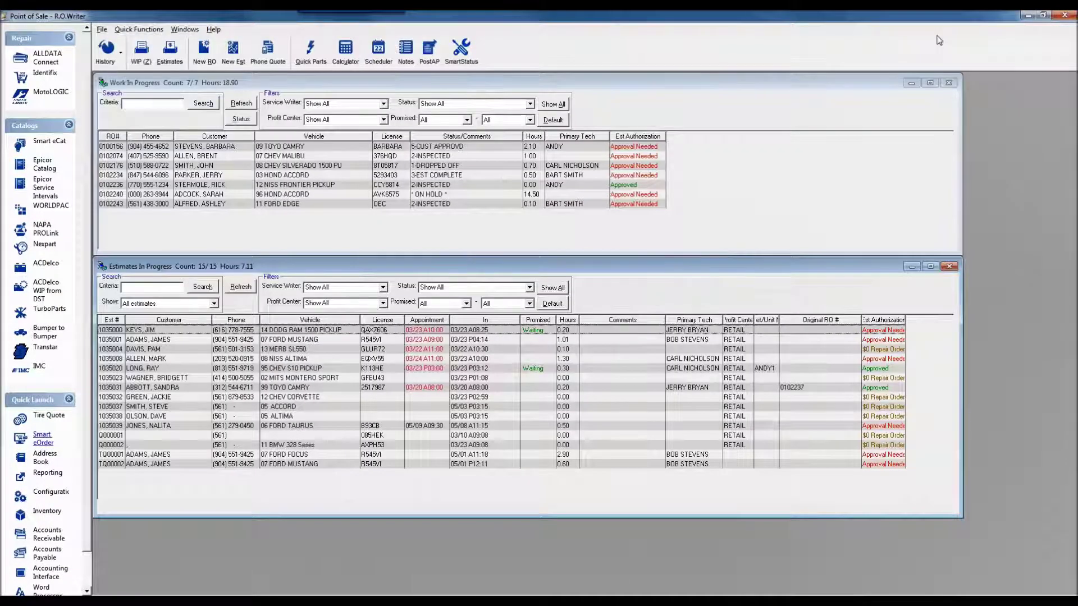
pyautogui.click(51, 493)
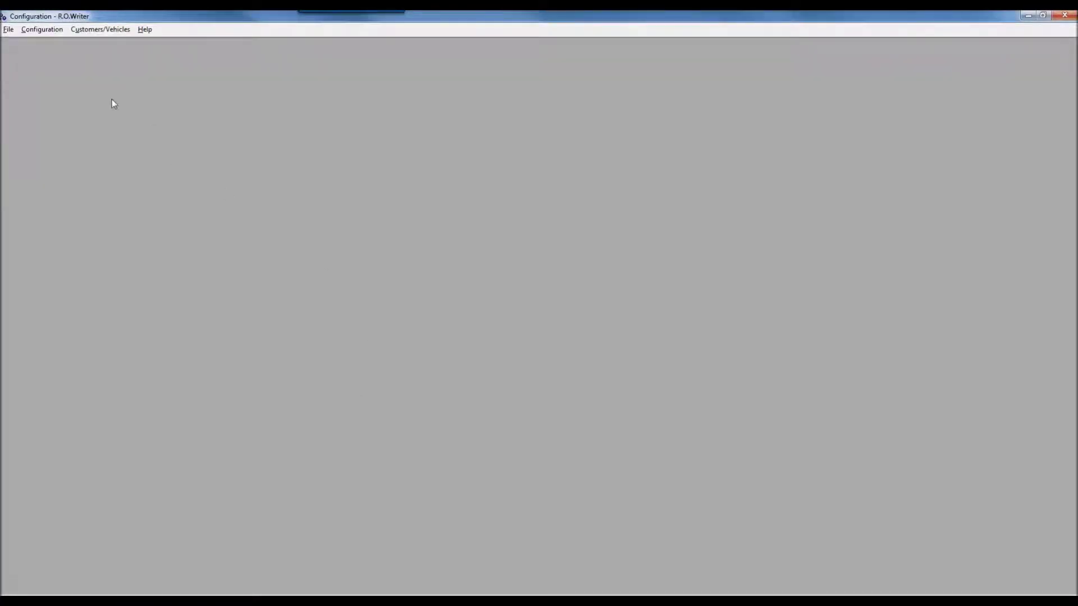
# Step: Turn off the Enable Scheduler option in the Scheduler Setup
pyautogui.click(41, 29)
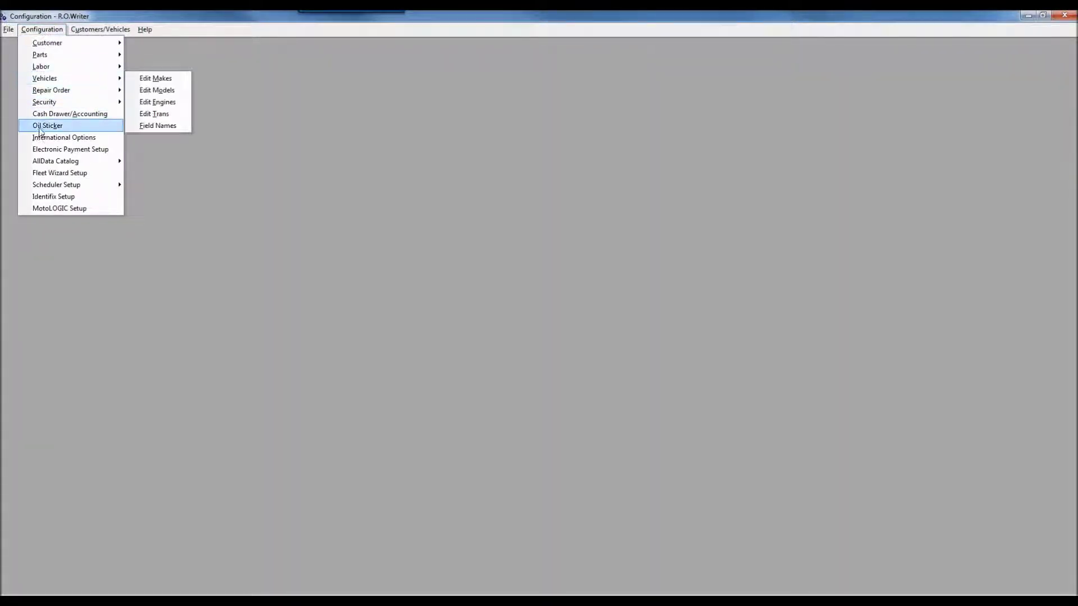
pyautogui.moveTo(60, 188)
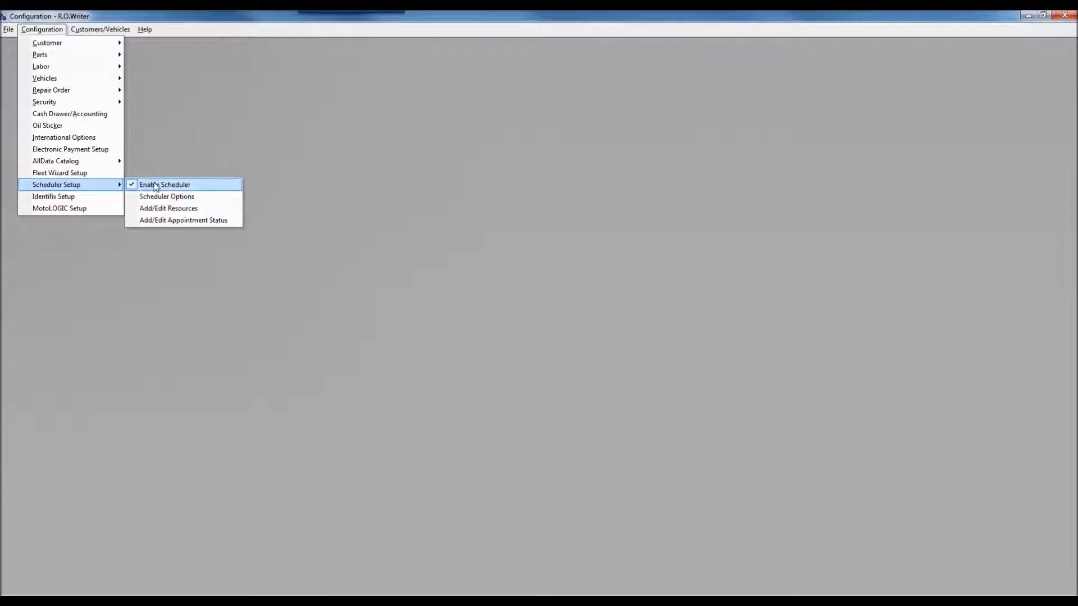
pyautogui.click(135, 186)
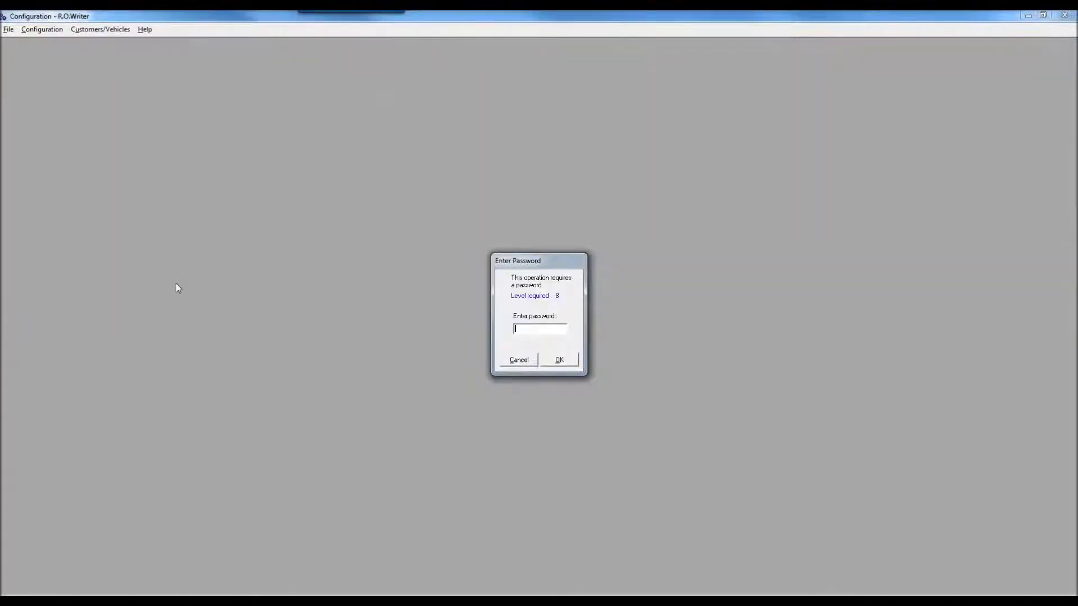
pyautogui.press('Escape')
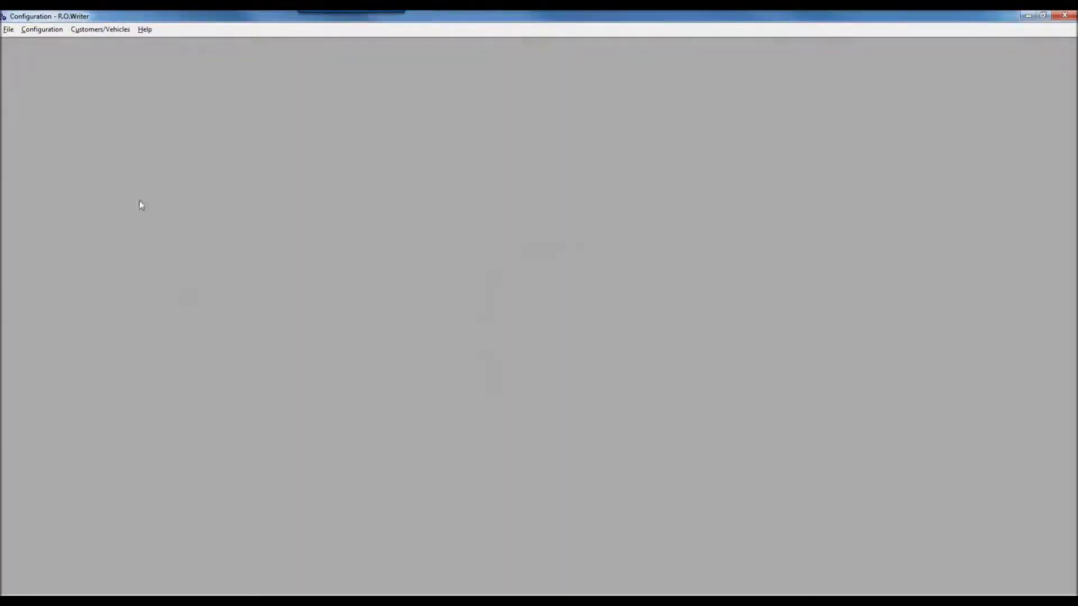
# Step: Turn the Enable Scheduler option back on in the Scheduler Setup
pyautogui.click(41, 30)
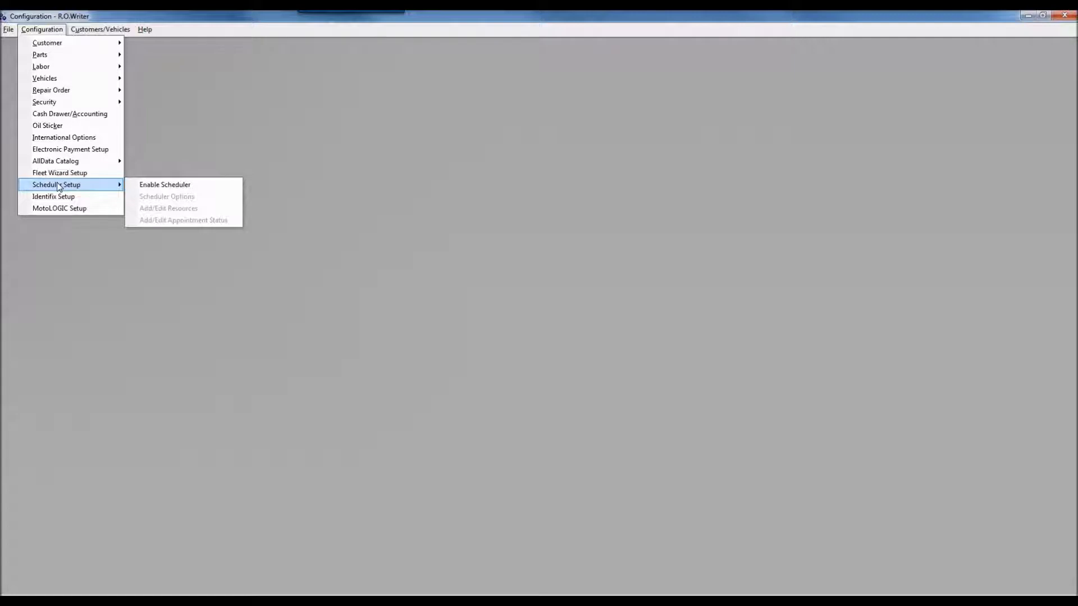
pyautogui.click(144, 187)
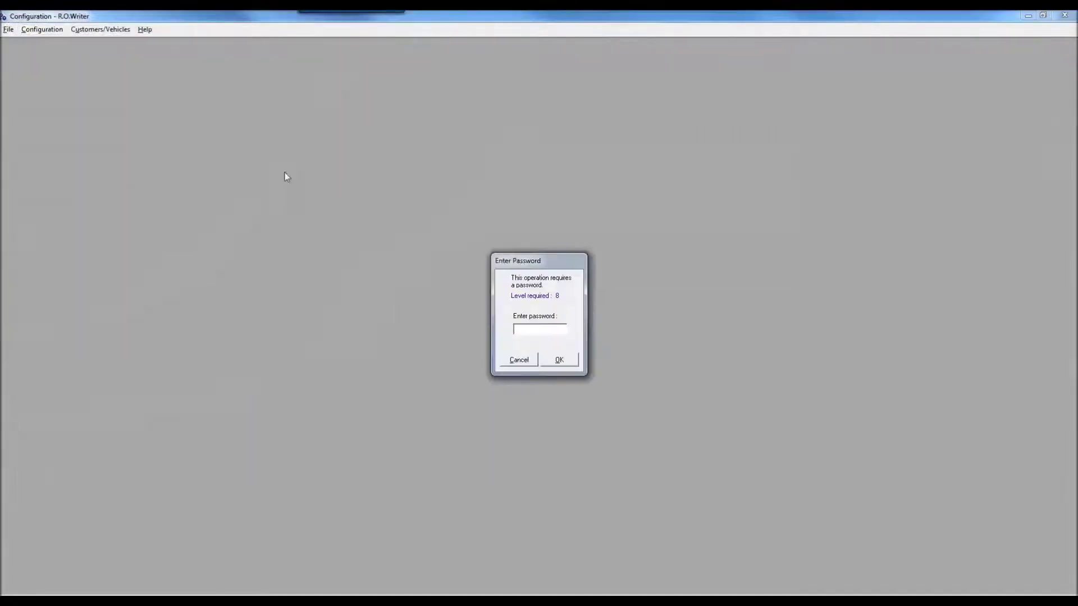
pyautogui.press('Escape')
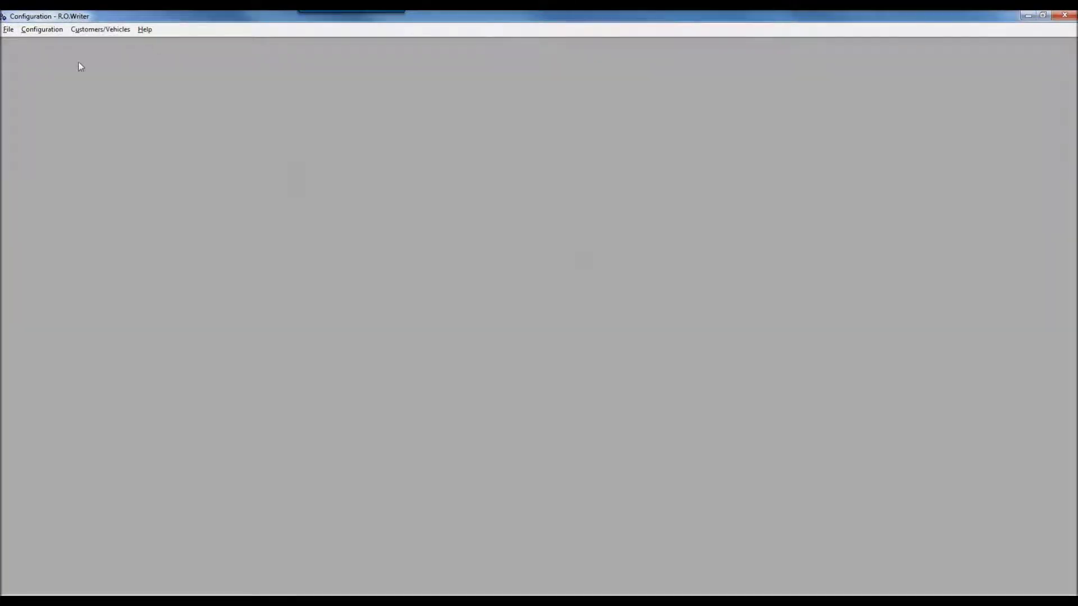
# Step: Open the Scheduler Options dialog, passing the password prompt, and move the dialog aside
pyautogui.click(49, 33)
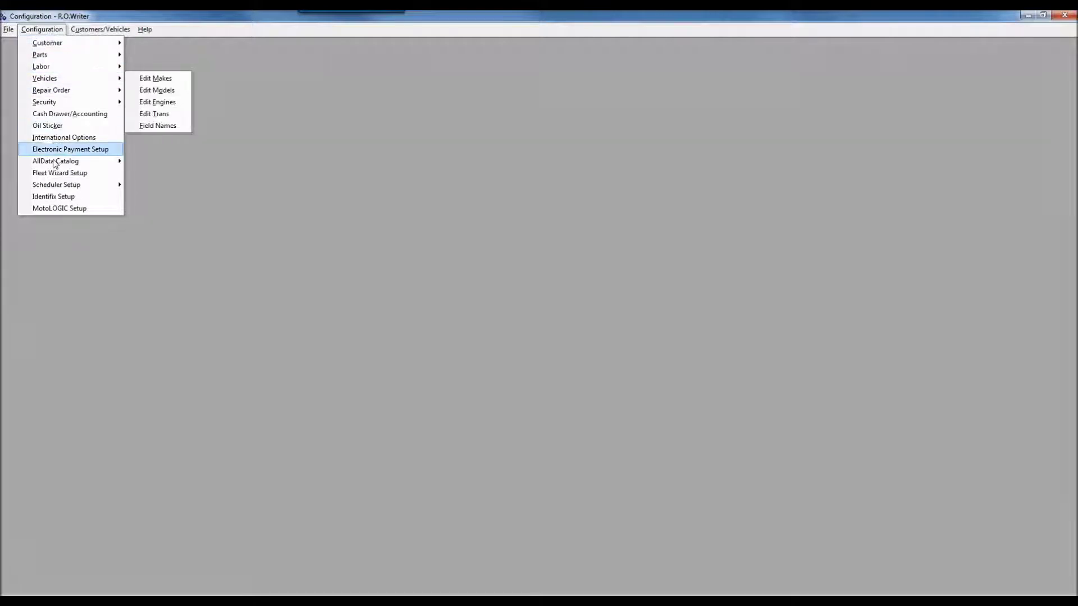
pyautogui.moveTo(107, 187)
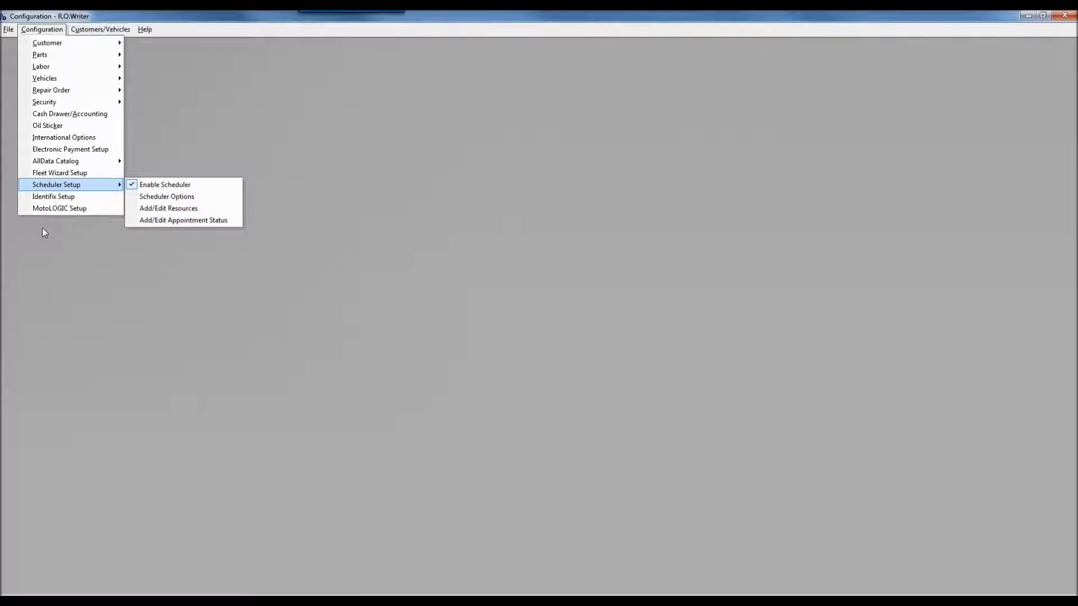
pyautogui.click(167, 196)
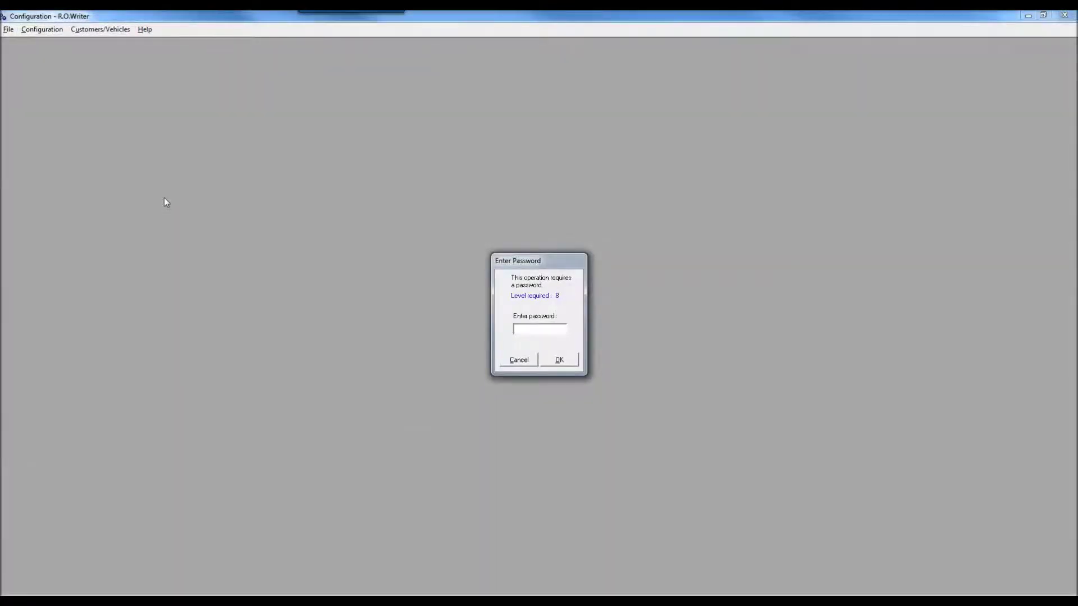
pyautogui.press('Return')
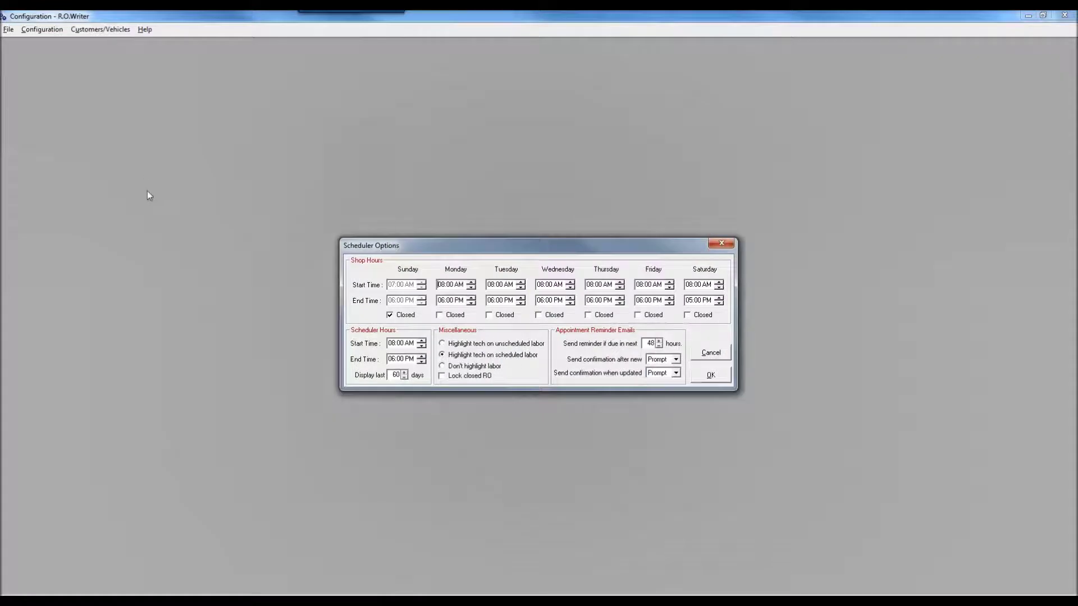
pyautogui.moveTo(442, 248); pyautogui.dragTo(276, 139)
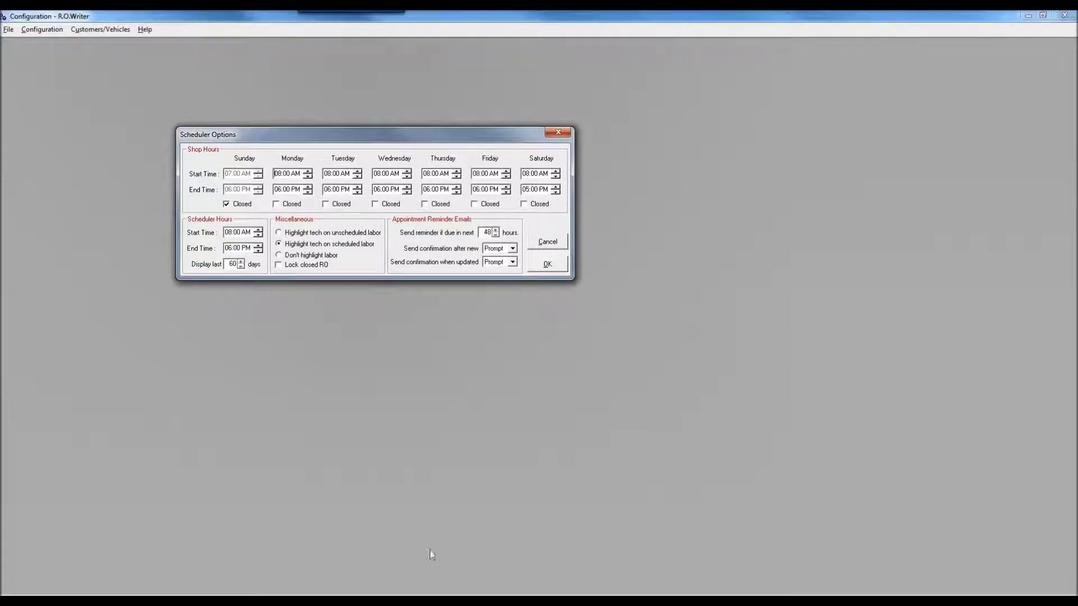
# Step: Switch to the Scheduler window and move its date navigator back to March 2018
pyautogui.click(331, 601)
pyautogui.click(359, 570)
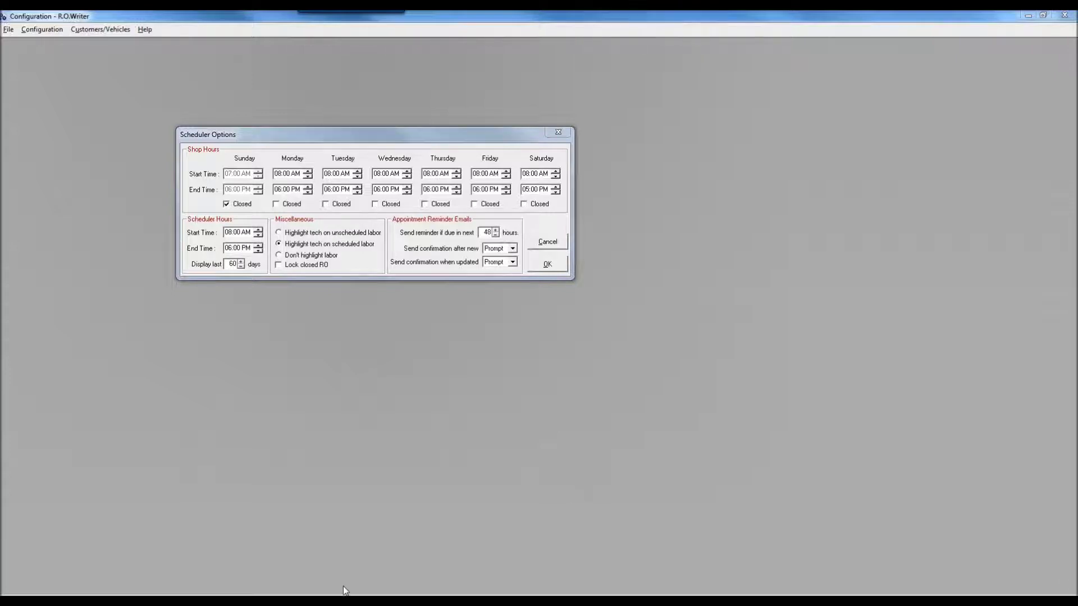
pyautogui.moveTo(343, 590)
pyautogui.click(393, 540)
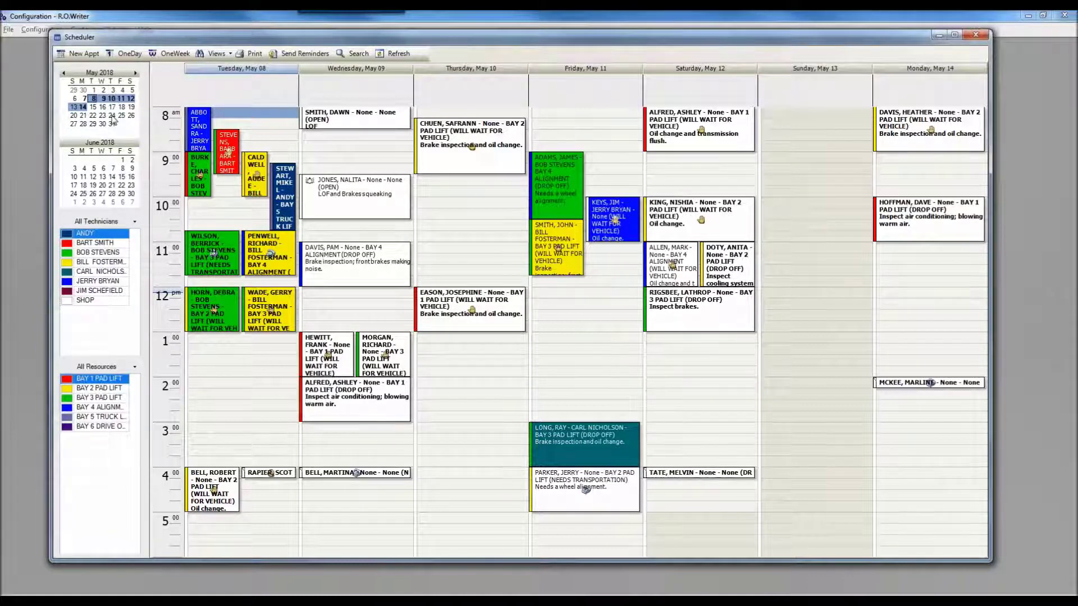
pyautogui.click(64, 74)
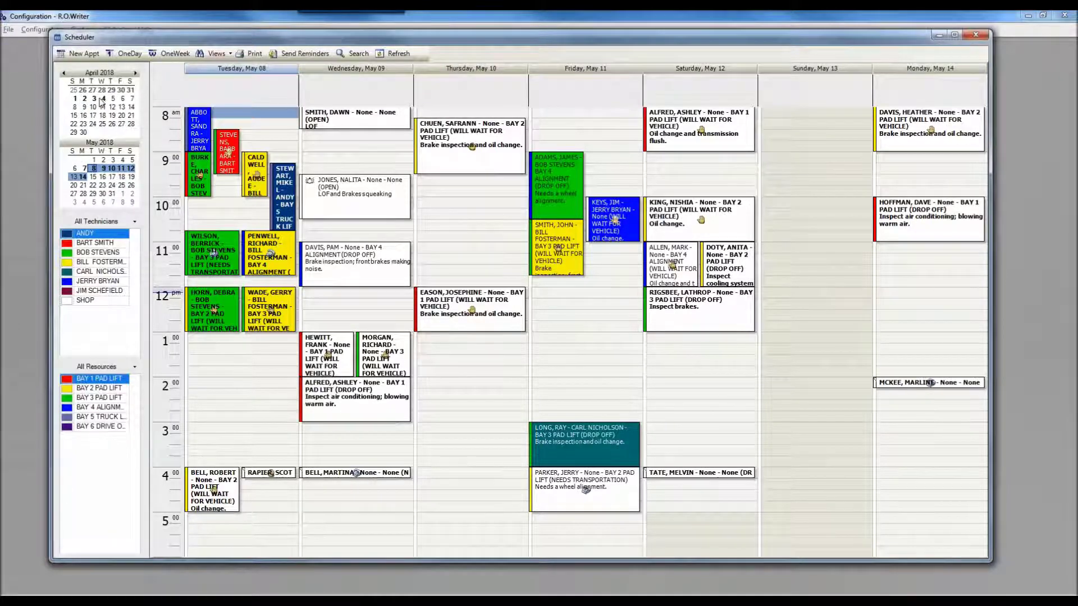
pyautogui.click(64, 74)
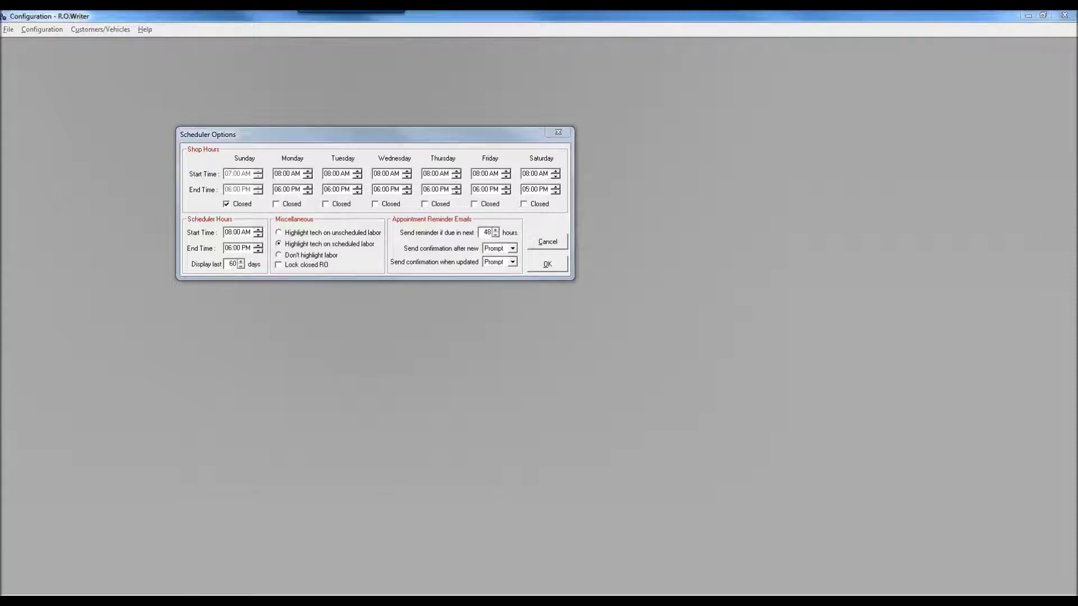
# Step: Return to the Scheduler and display the appointments for Monday, May 7 and Tuesday, May 8 side by side
pyautogui.moveTo(372, 595)
pyautogui.click(371, 544)
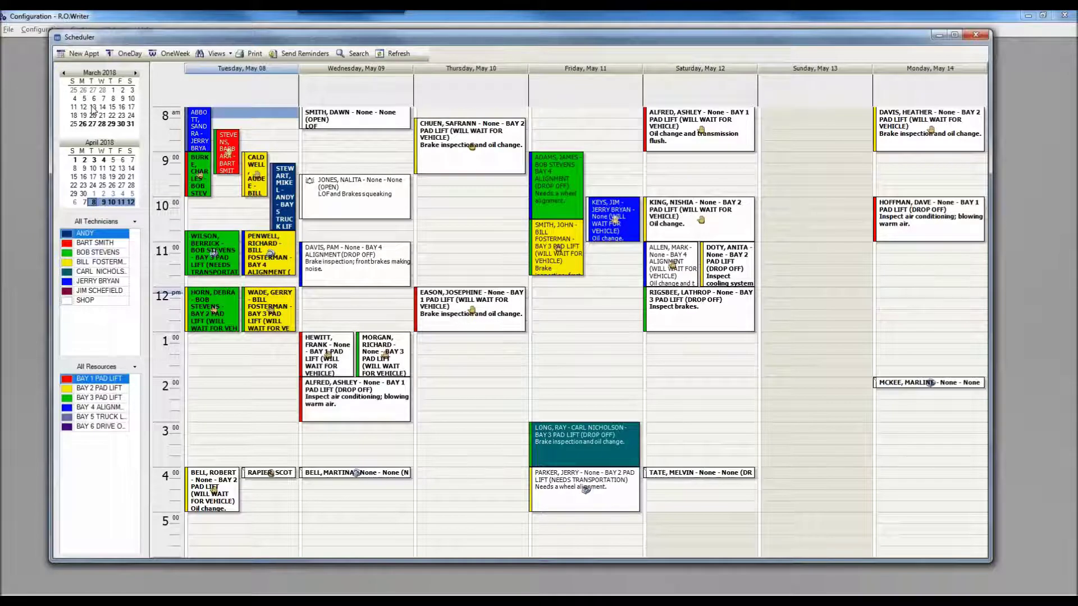
pyautogui.click(84, 202)
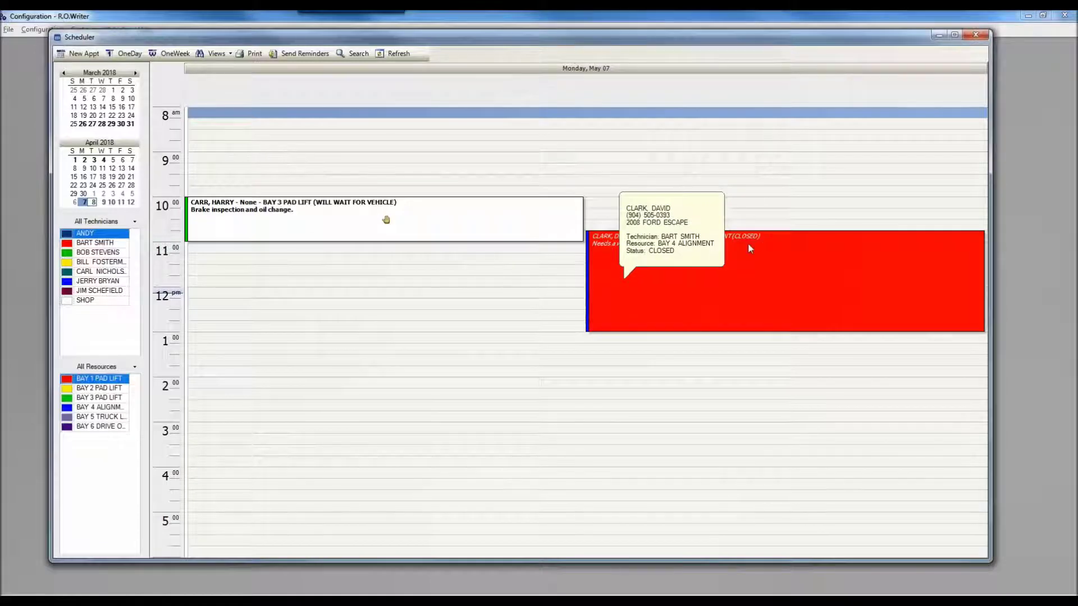
pyautogui.click(323, 208)
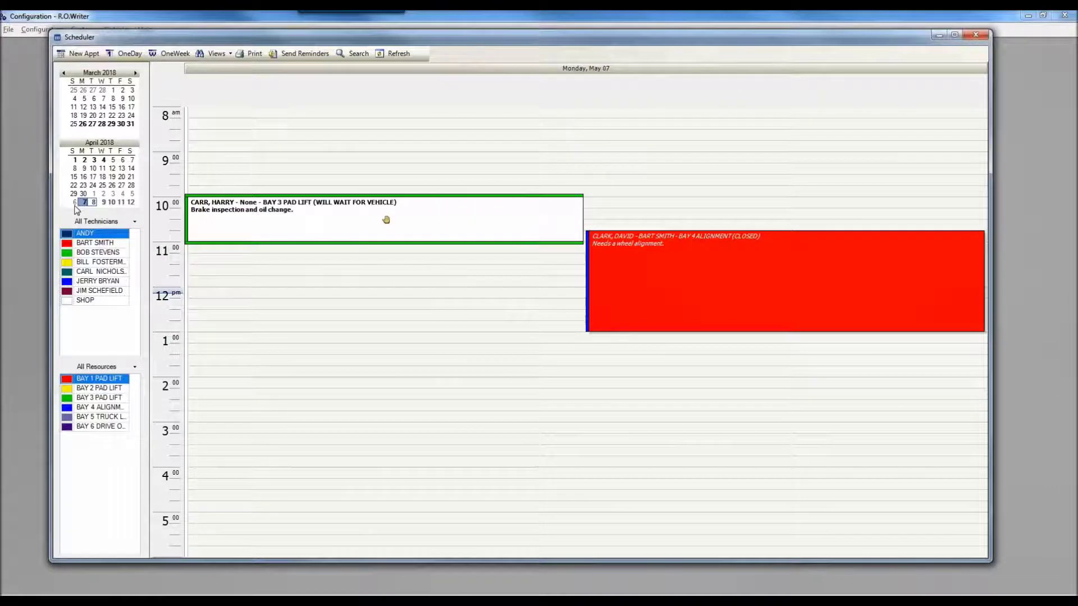
pyautogui.moveTo(84, 202); pyautogui.dragTo(93, 202)
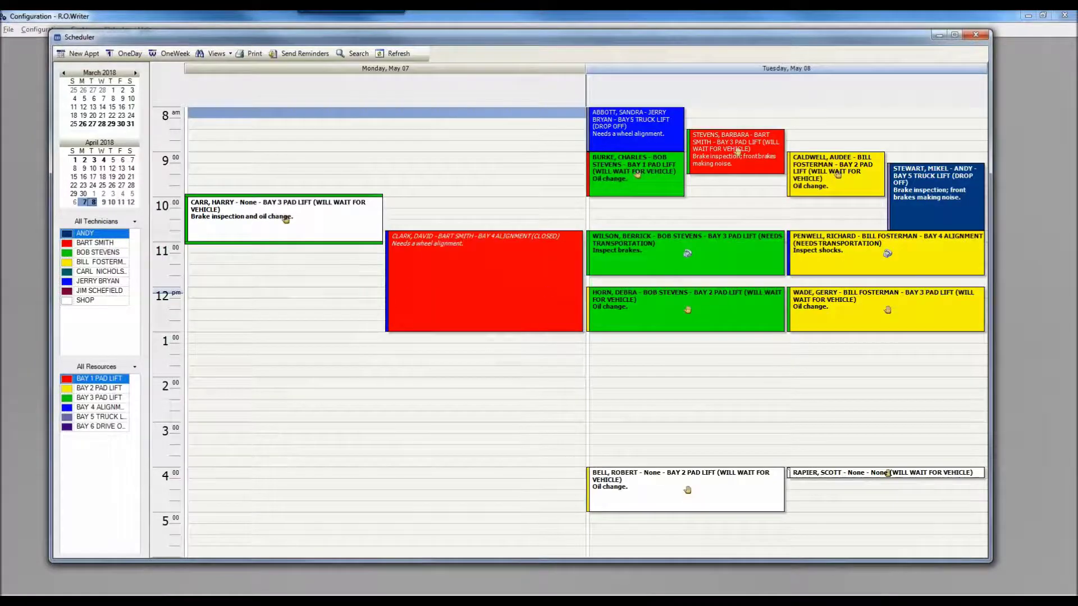
# Step: Open the closed wheel alignment appointment scheduled on Monday, May 7
pyautogui.moveTo(872, 272)
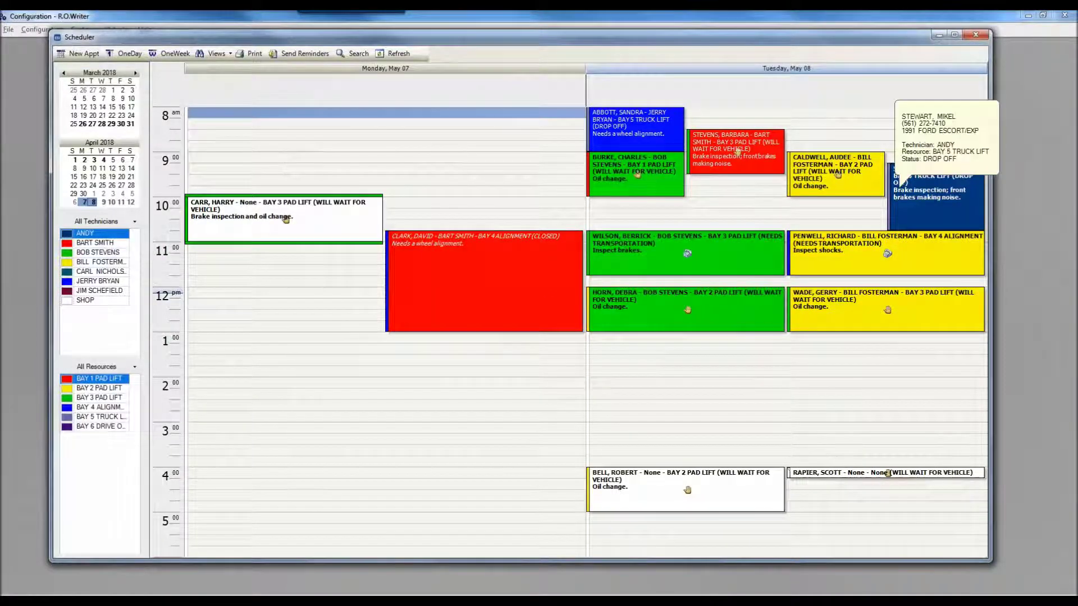
pyautogui.moveTo(722, 150)
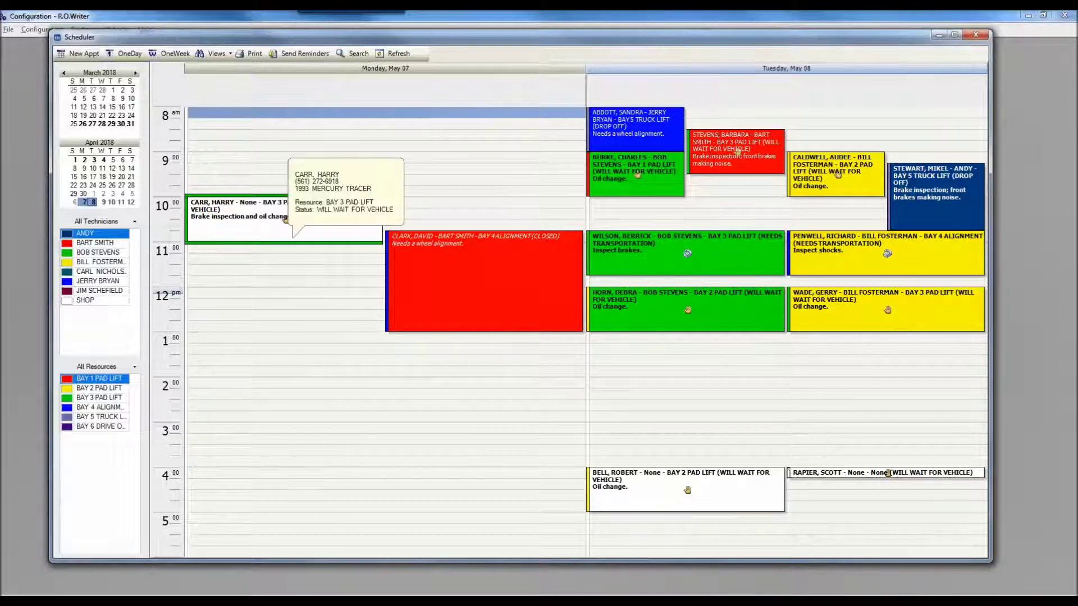
pyautogui.moveTo(285, 221)
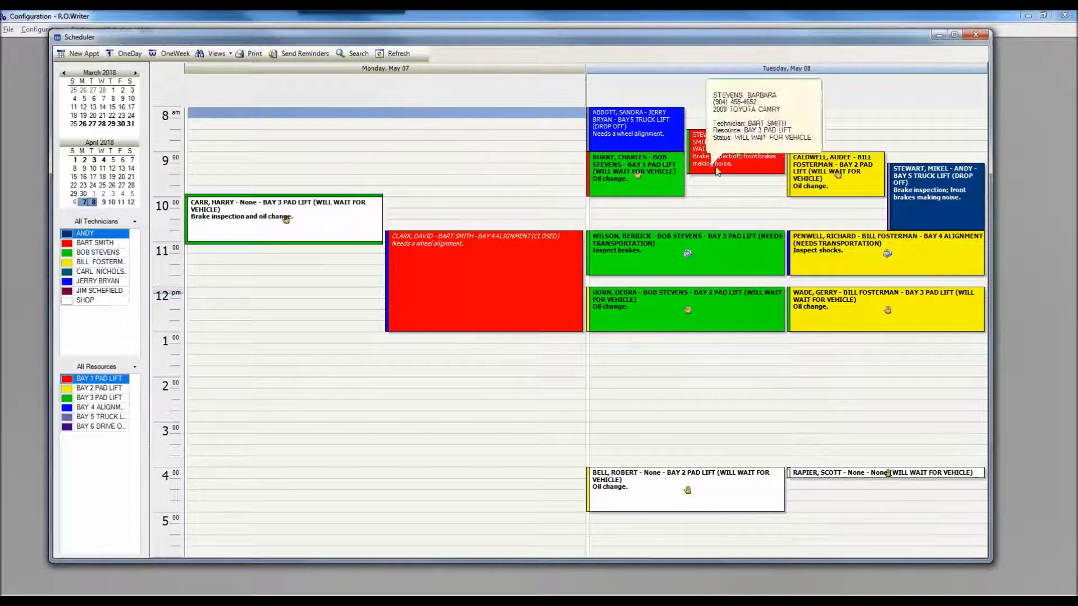
pyautogui.moveTo(623, 144)
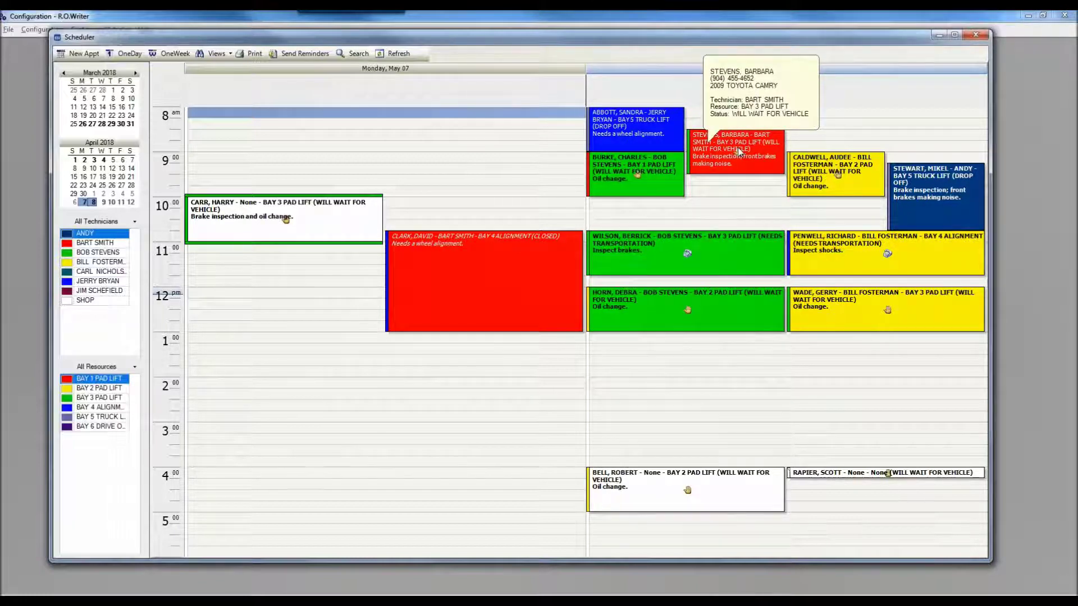
pyautogui.moveTo(636, 127)
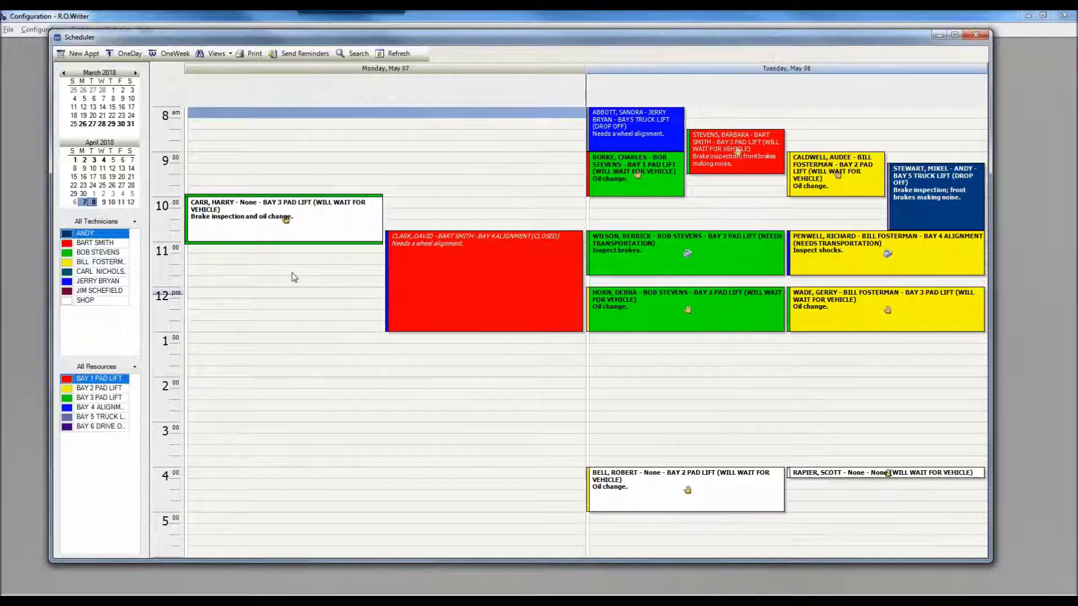
pyautogui.moveTo(403, 248)
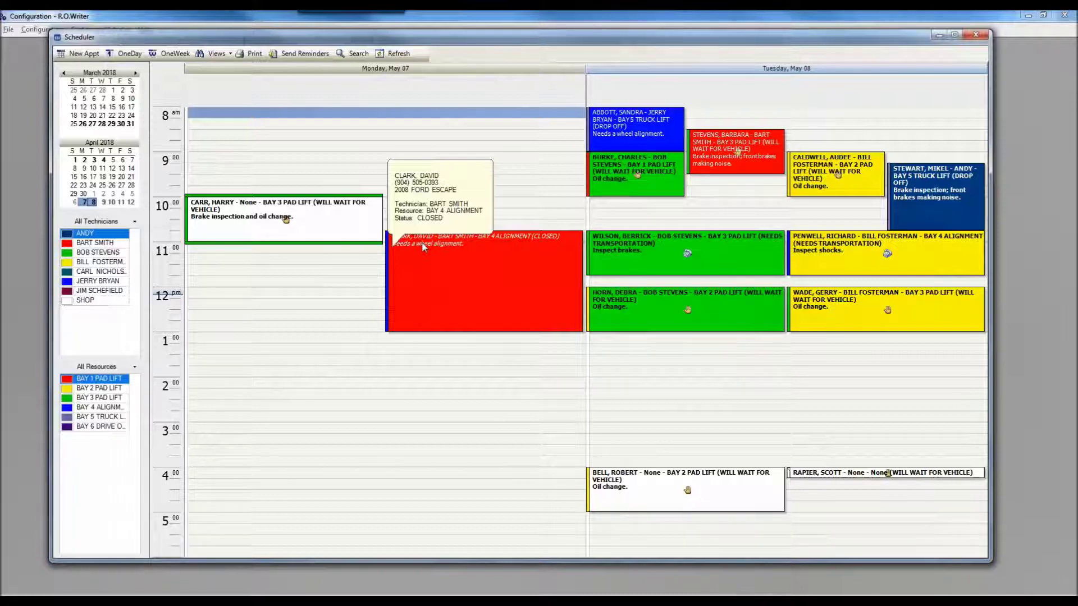
pyautogui.doubleClick(468, 251)
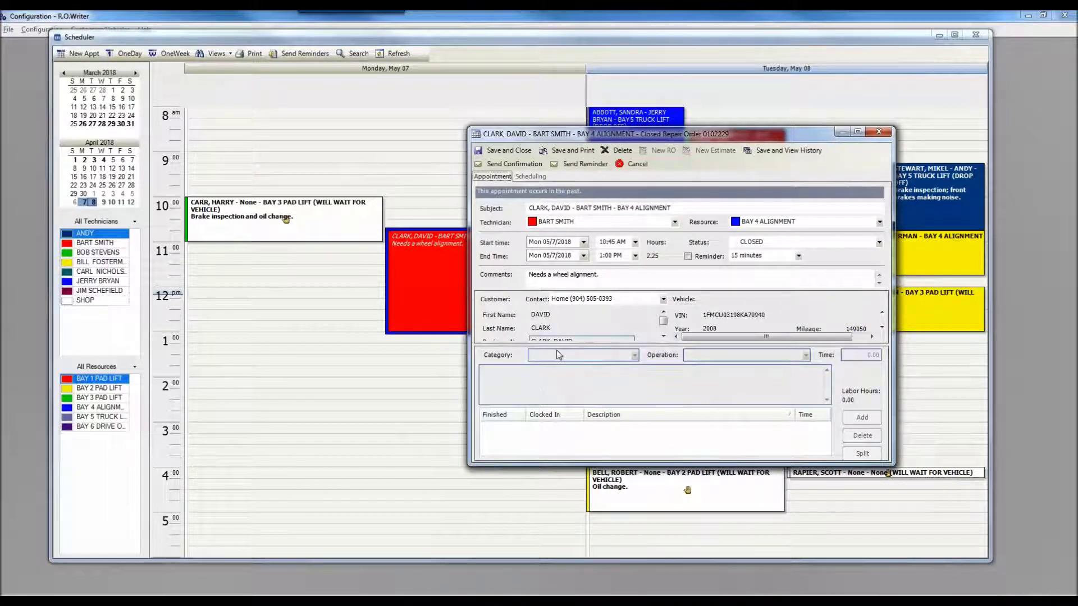
# Step: Close the wheel alignment appointment, switch to Point of Sale, and open the estimate for the 08 Nissan Altima
pyautogui.click(878, 131)
pyautogui.moveTo(457, 301)
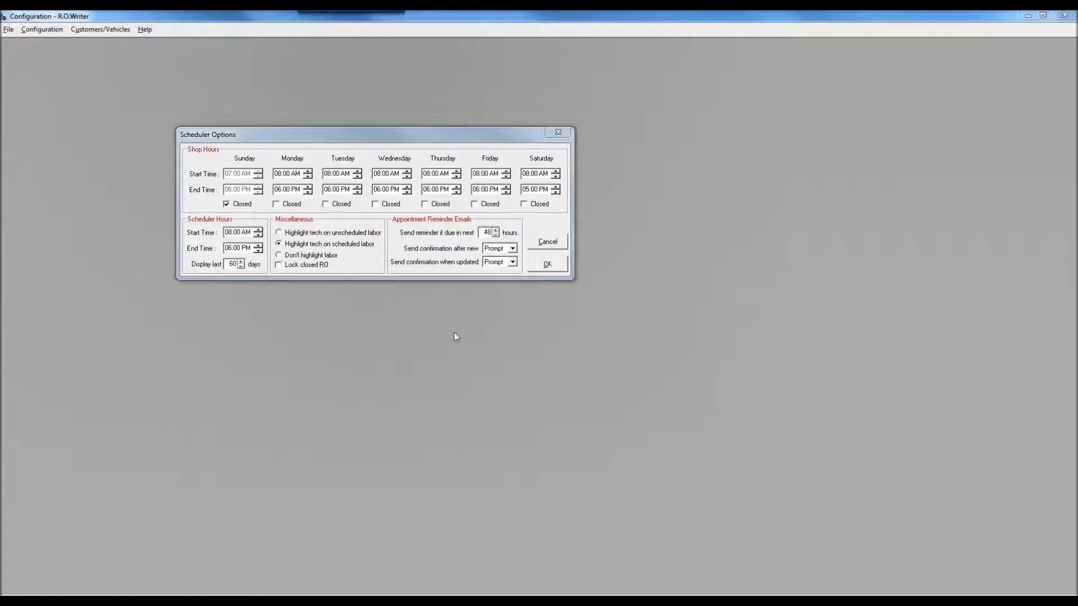
pyautogui.moveTo(325, 600)
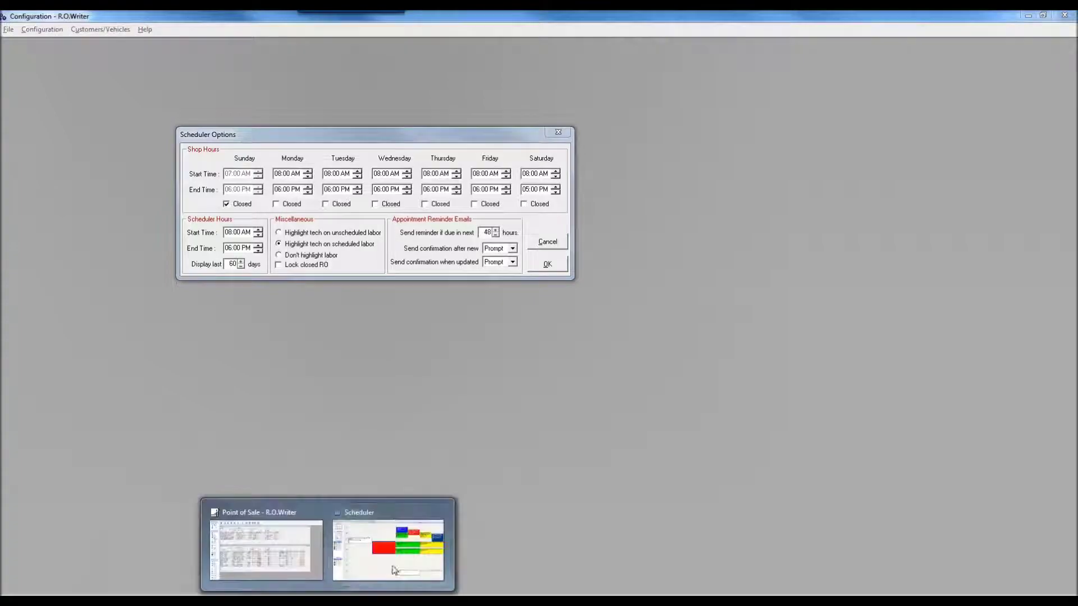
pyautogui.click(287, 560)
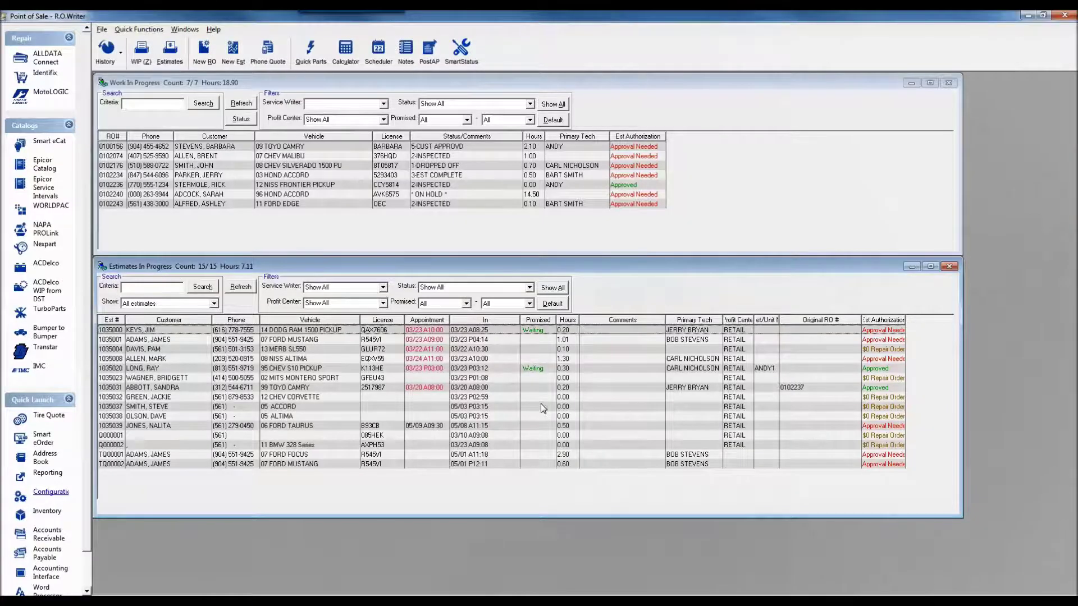
pyautogui.click(287, 361)
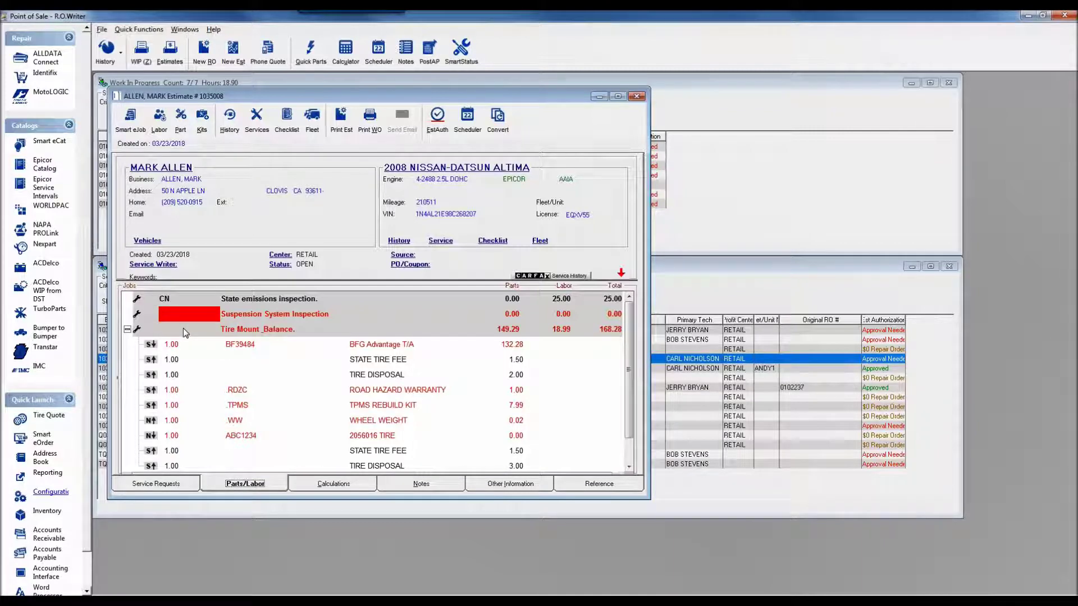
# Step: Schedule the estimate's appointments starting 05/09/2018 at 08:00 AM, without sending a confirmation email
pyautogui.click(466, 116)
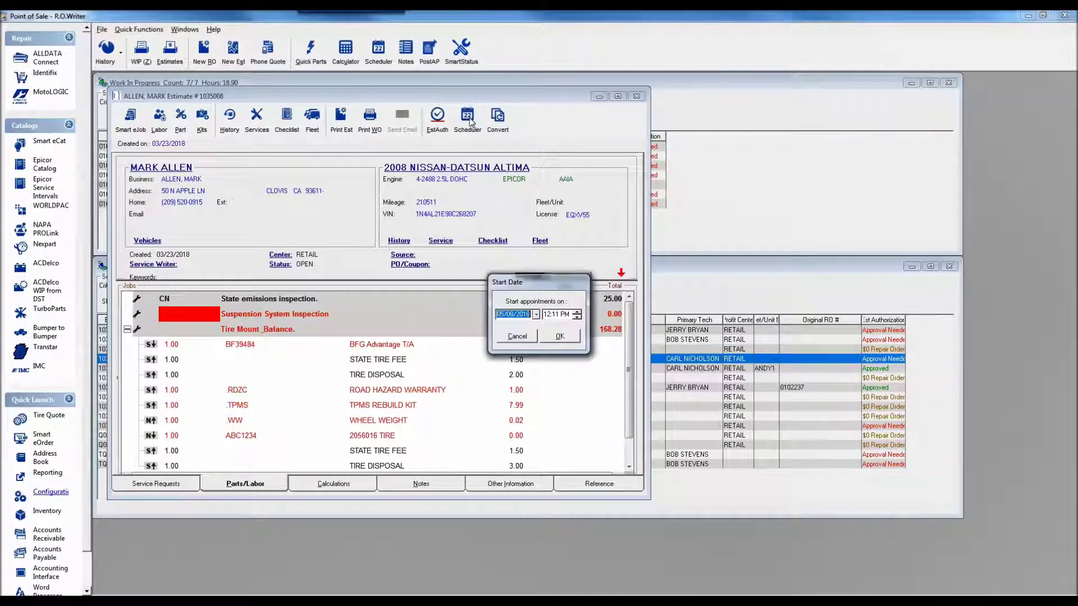
pyautogui.click(536, 315)
pyautogui.click(540, 363)
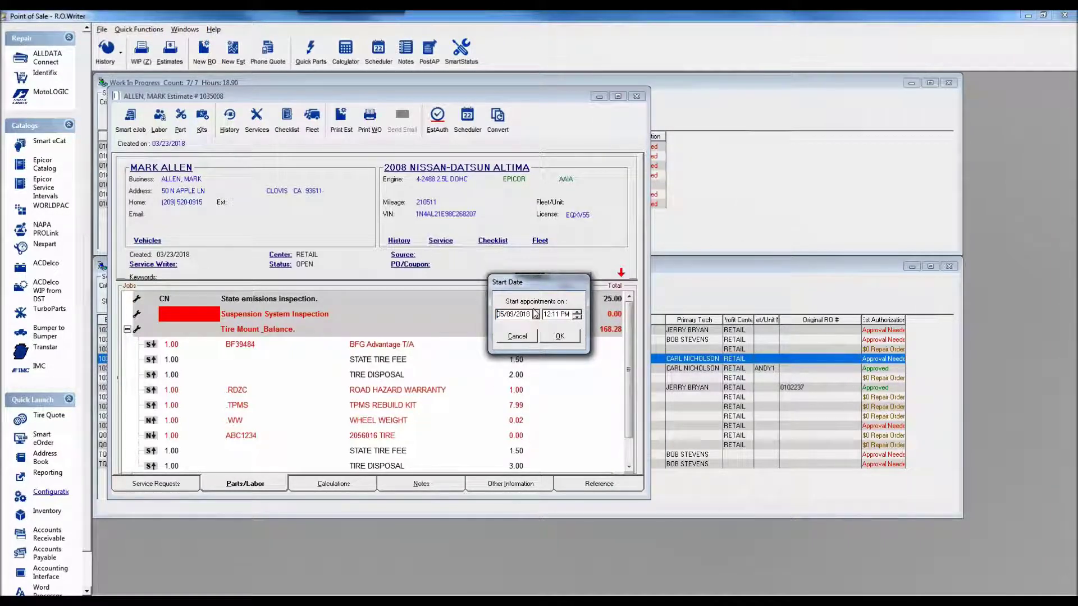
pyautogui.doubleClick(548, 314)
pyautogui.write('08:00 AM')
pyautogui.click(577, 337)
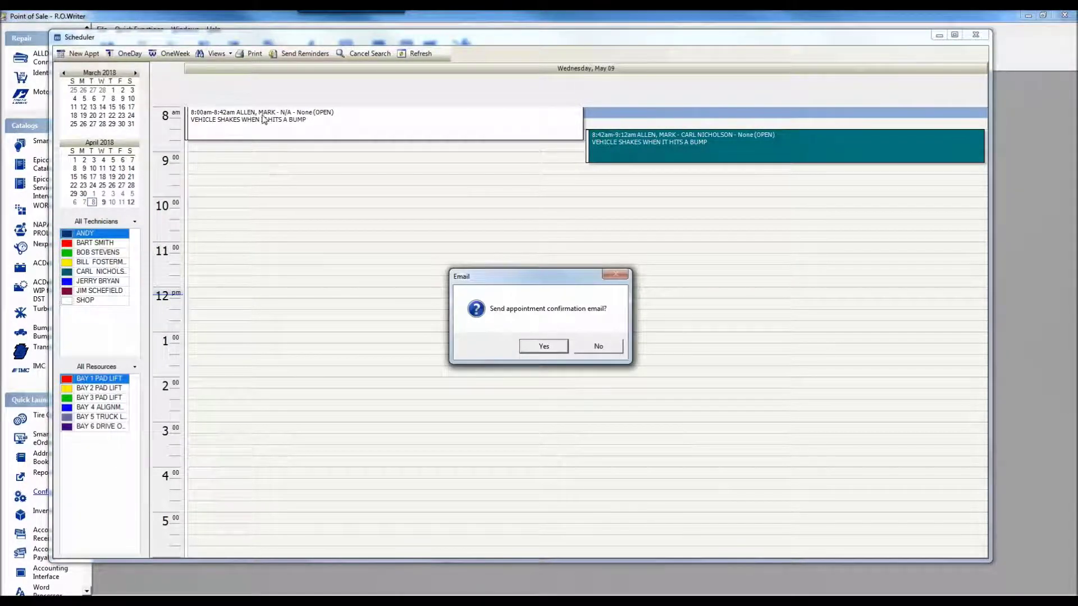
pyautogui.click(616, 349)
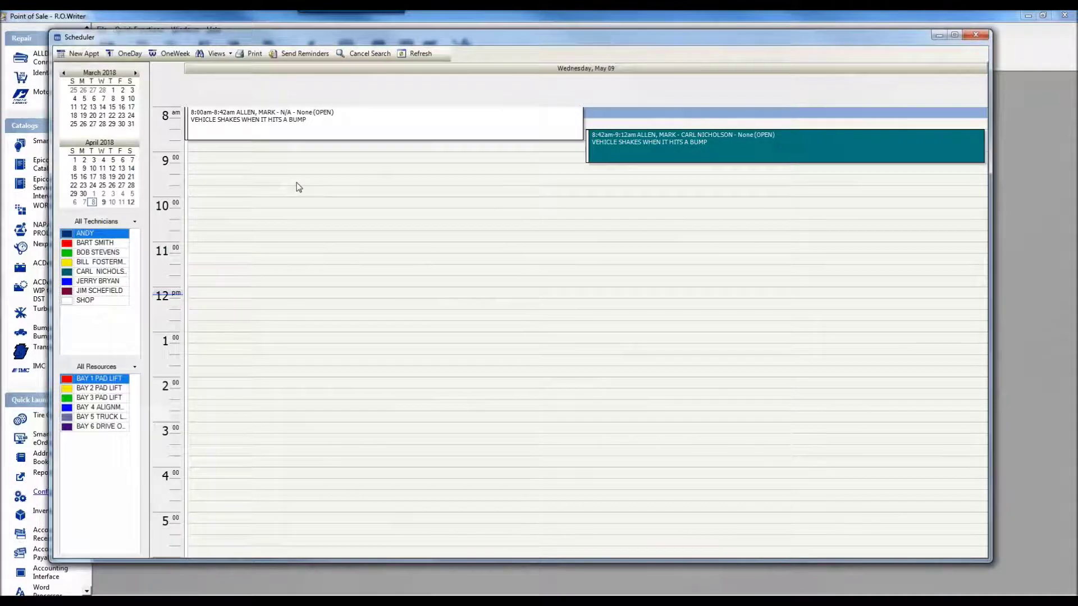
# Step: Move the unassigned 8:00 AM appointment on Wednesday, May 9 to 8:45 AM in the Scheduler, without sending a confirmation email
pyautogui.click(939, 35)
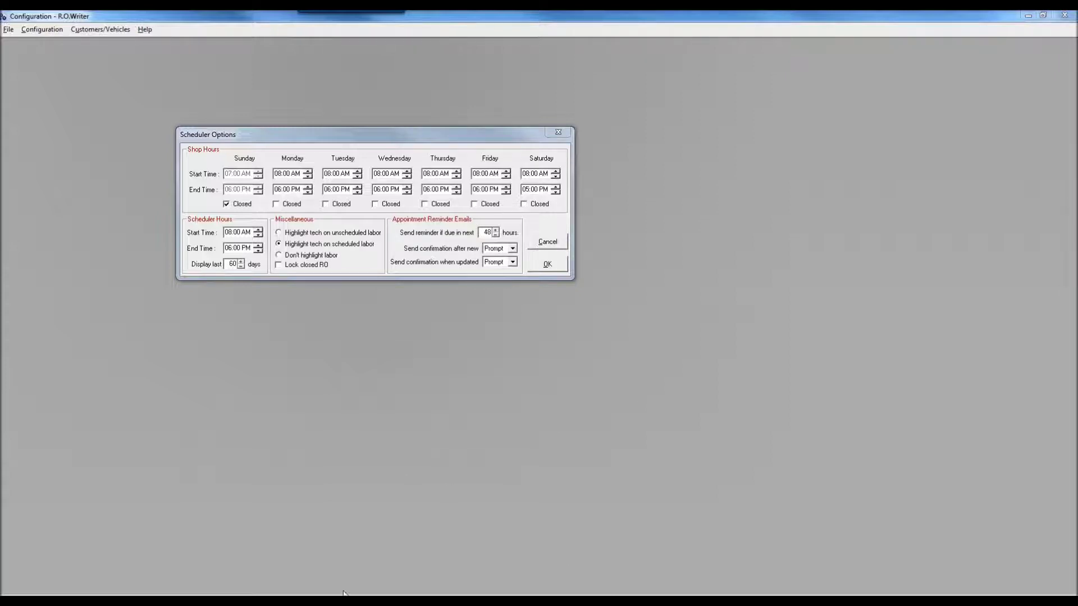
pyautogui.click(389, 570)
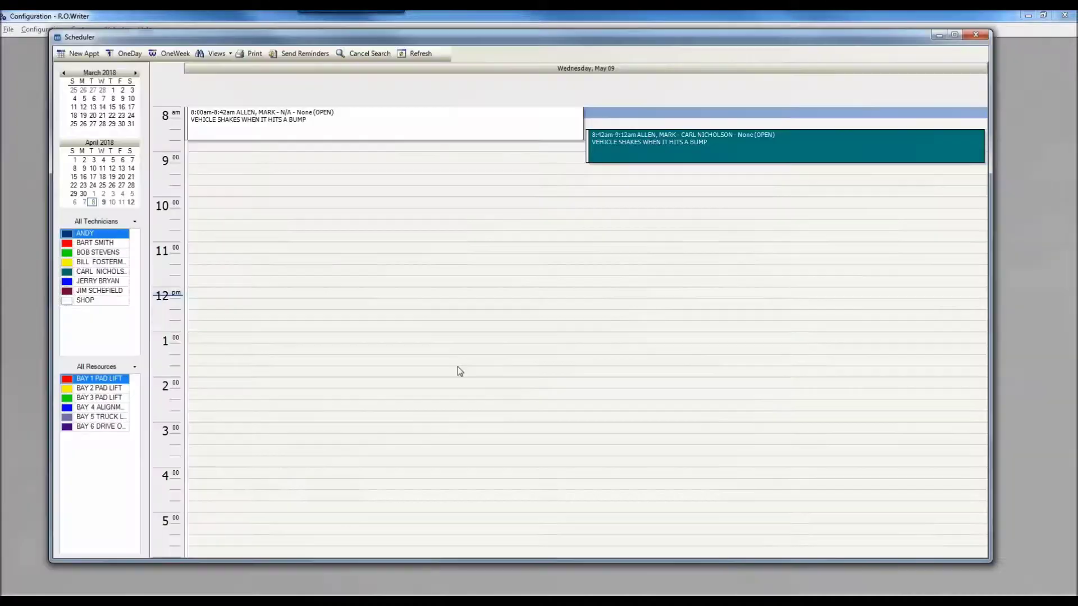
pyautogui.moveTo(326, 121); pyautogui.dragTo(321, 163)
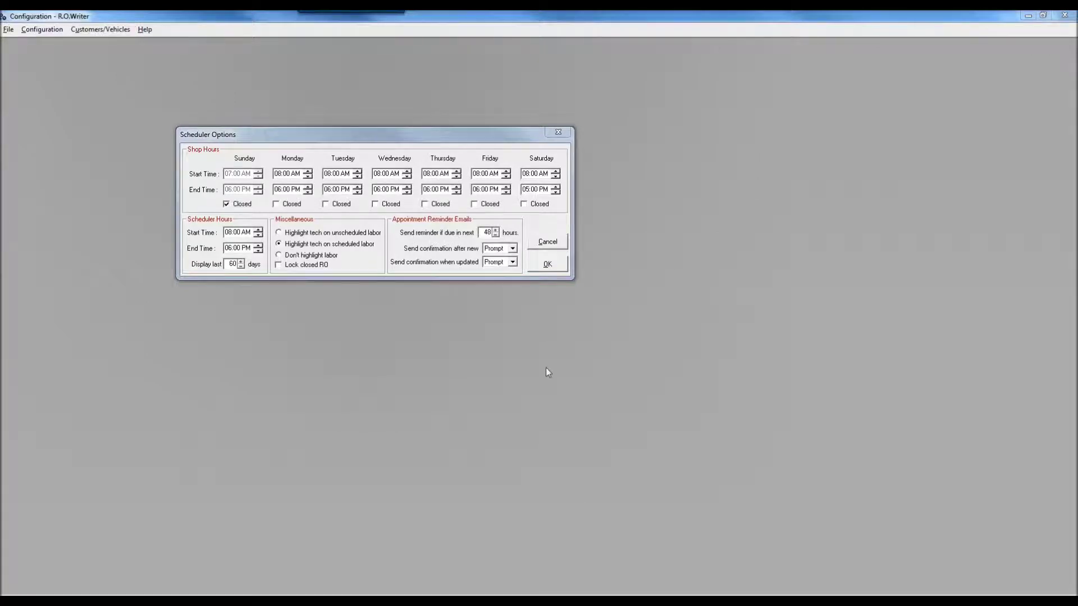
pyautogui.moveTo(392, 585)
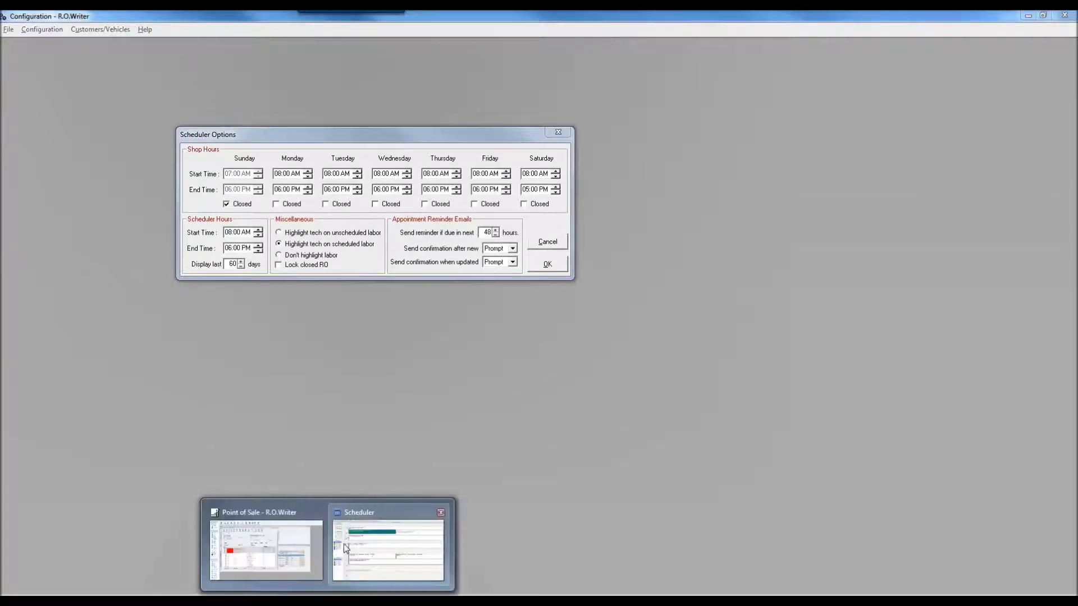
pyautogui.click(343, 545)
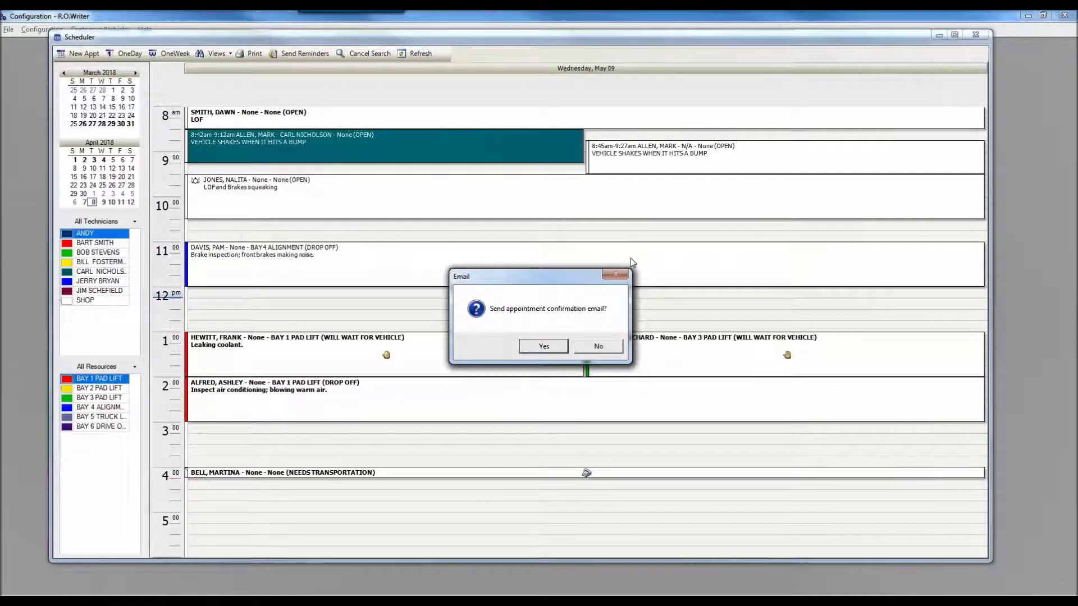
pyautogui.click(590, 355)
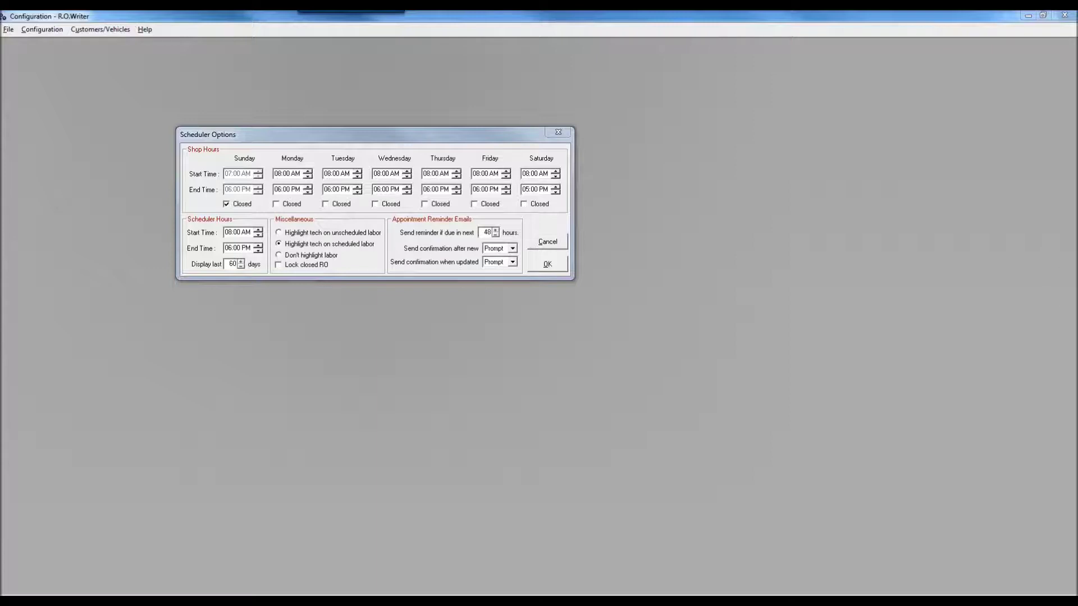
# Step: Accept the Scheduler Options, open the Resources setup past the password prompt, and list the existing resources
pyautogui.click(548, 265)
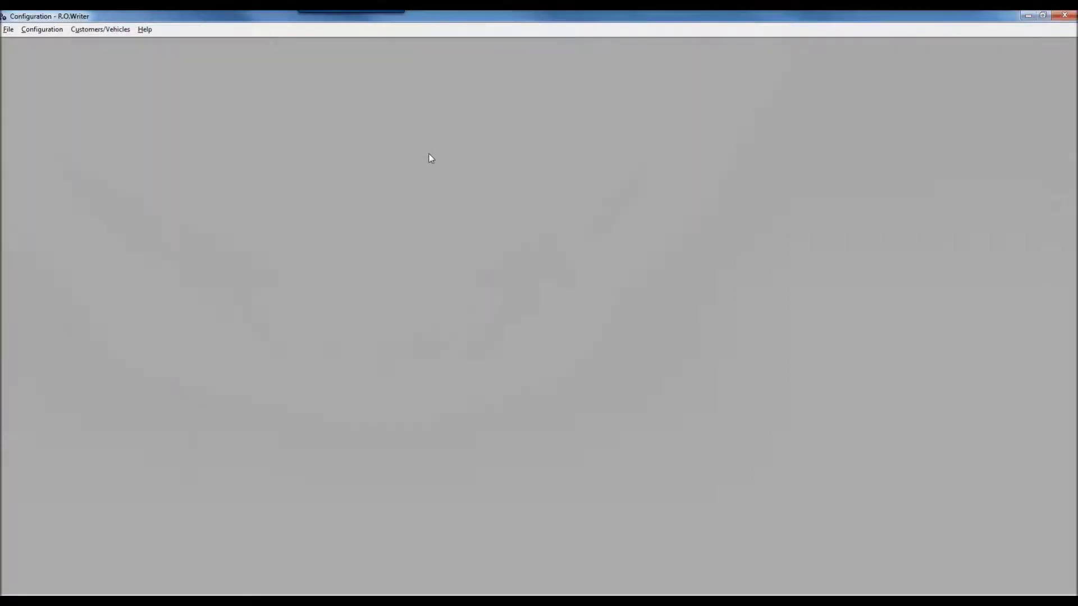
pyautogui.click(41, 32)
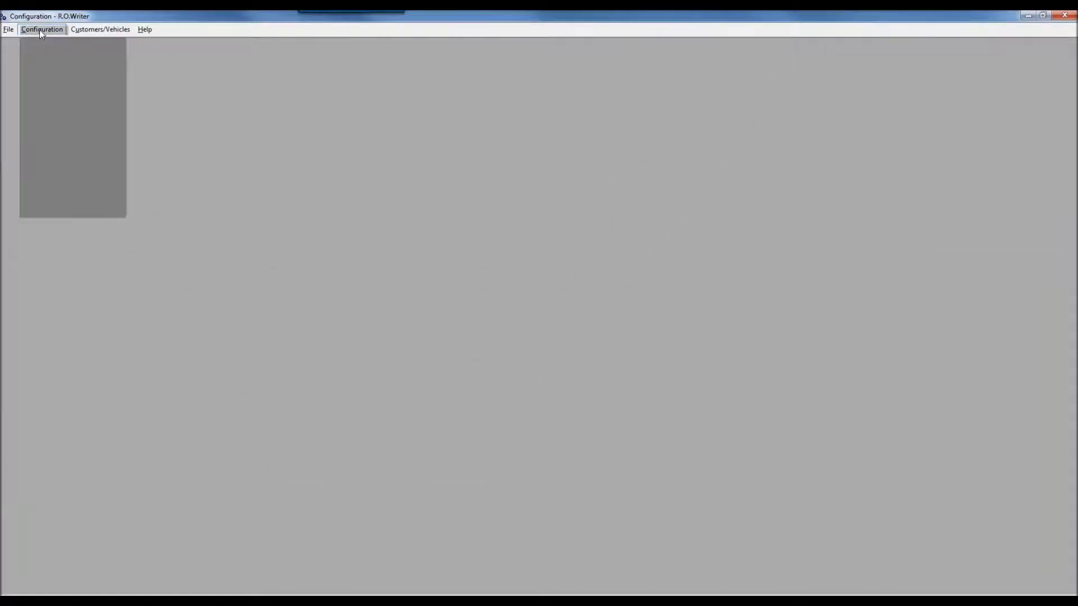
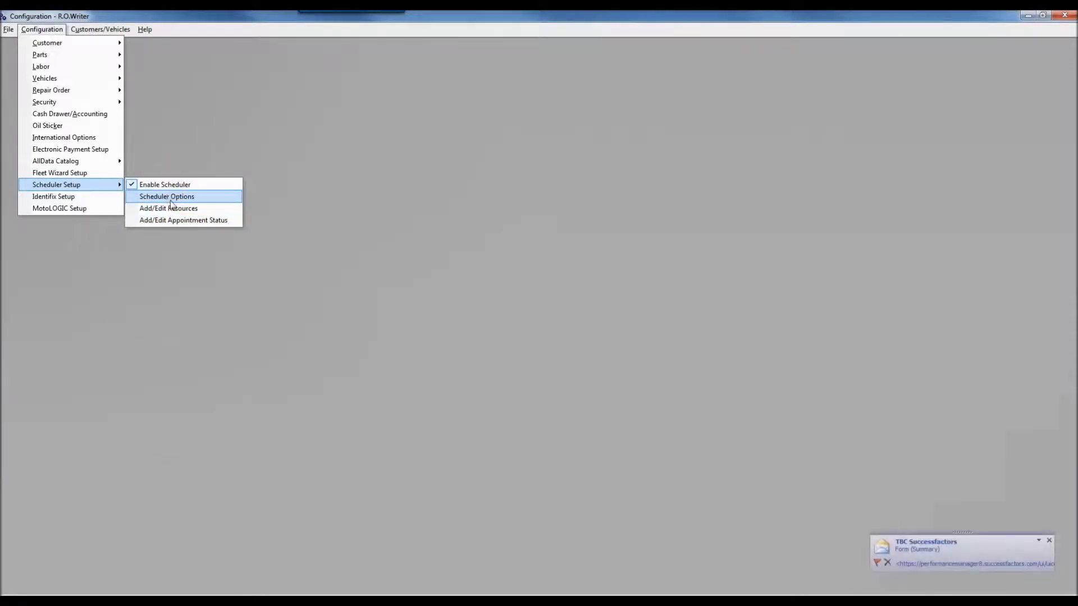
pyautogui.click(172, 210)
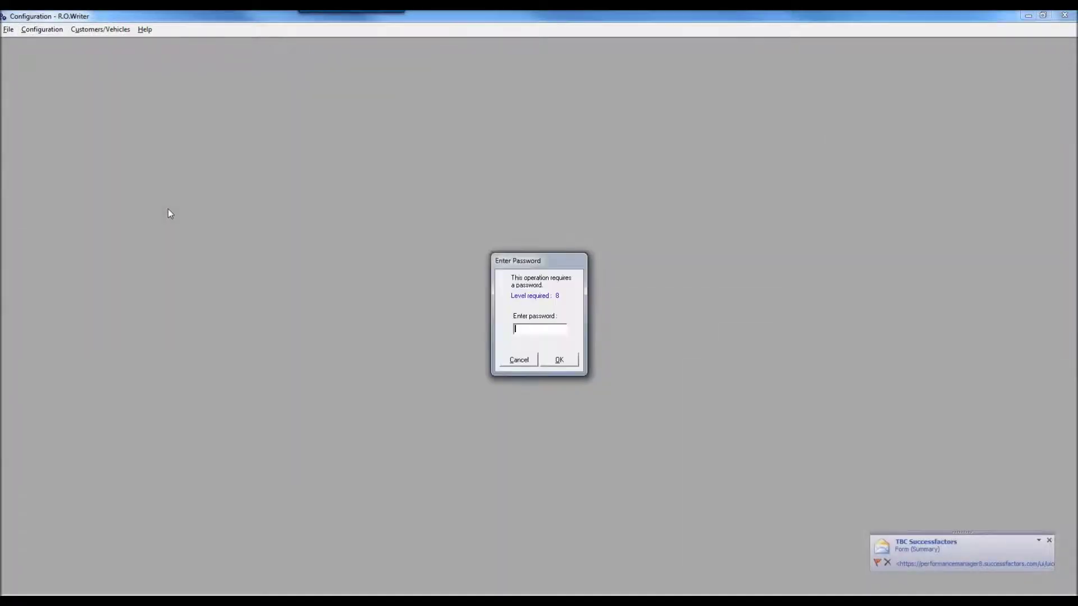
pyautogui.press('Return')
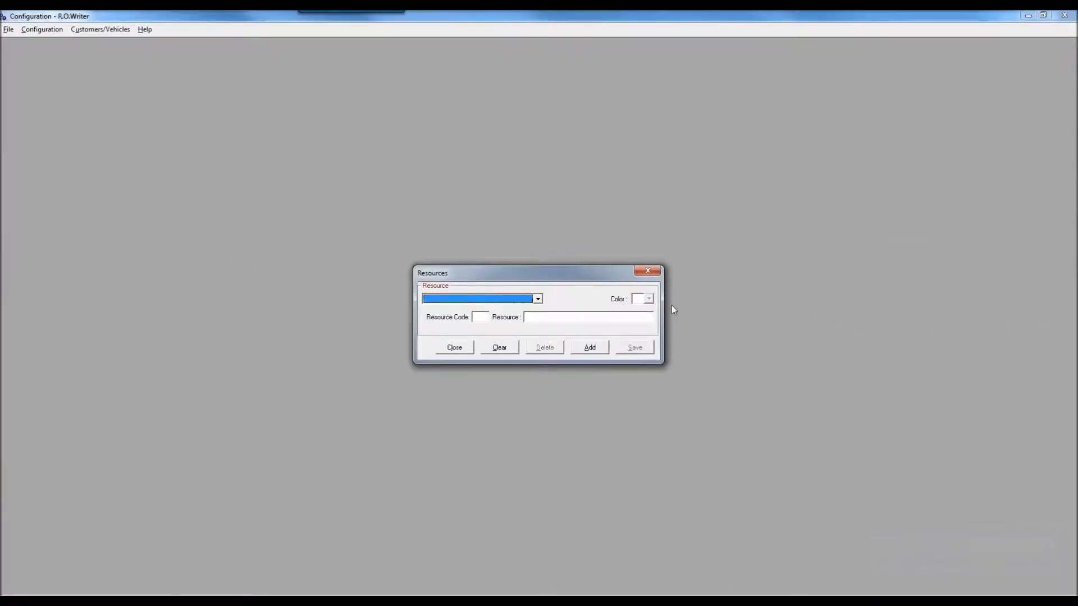
pyautogui.click(539, 299)
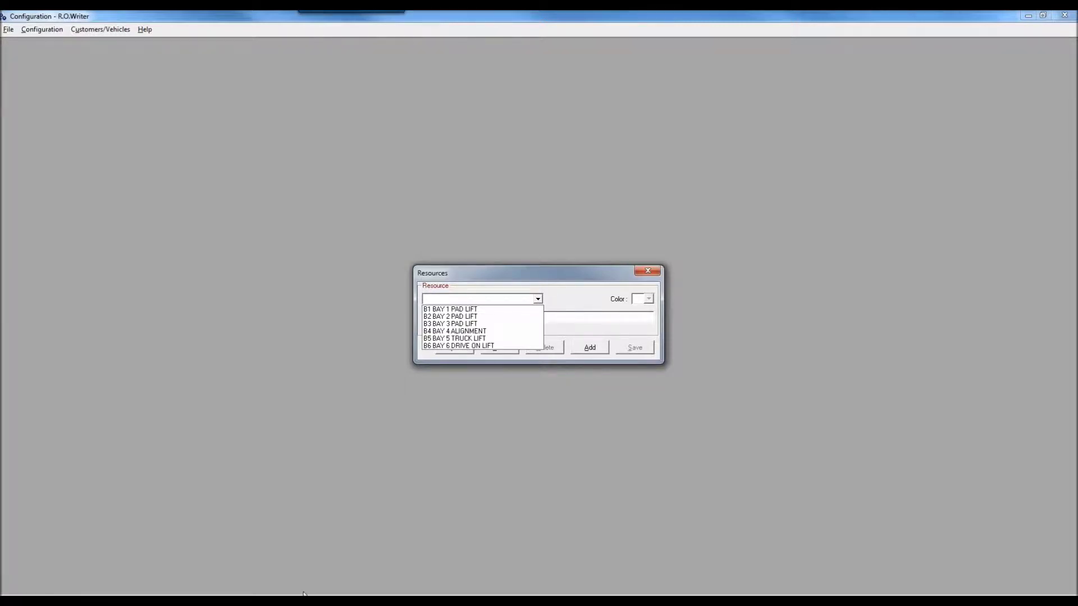
# Step: Switch to the Scheduler and display the Wednesday, May 9 appointments in the Resource view
pyautogui.moveTo(304, 594)
pyautogui.click(353, 573)
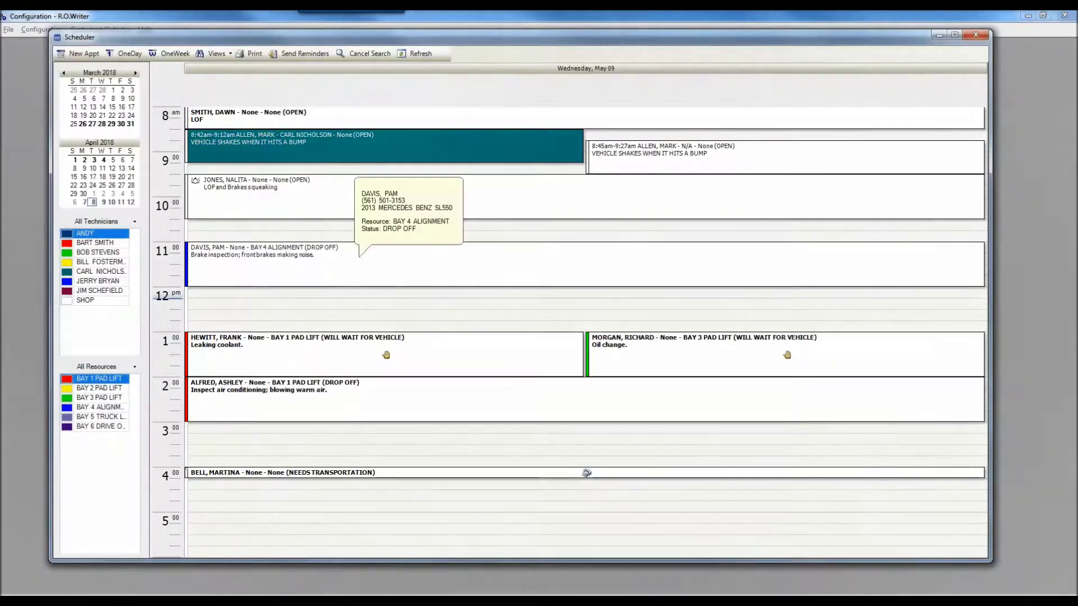
pyautogui.click(216, 54)
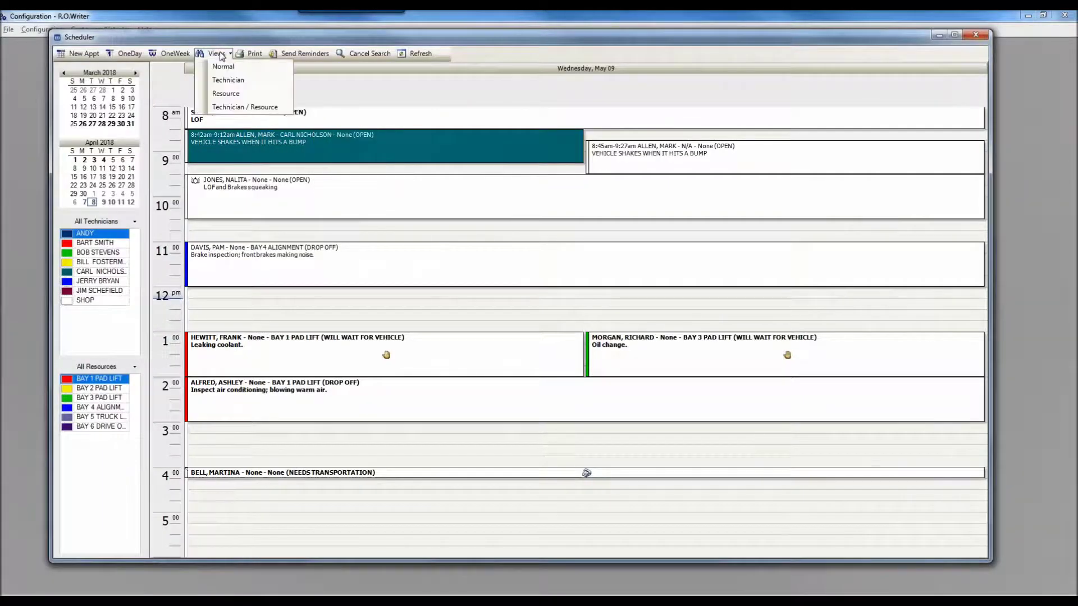
pyautogui.click(224, 93)
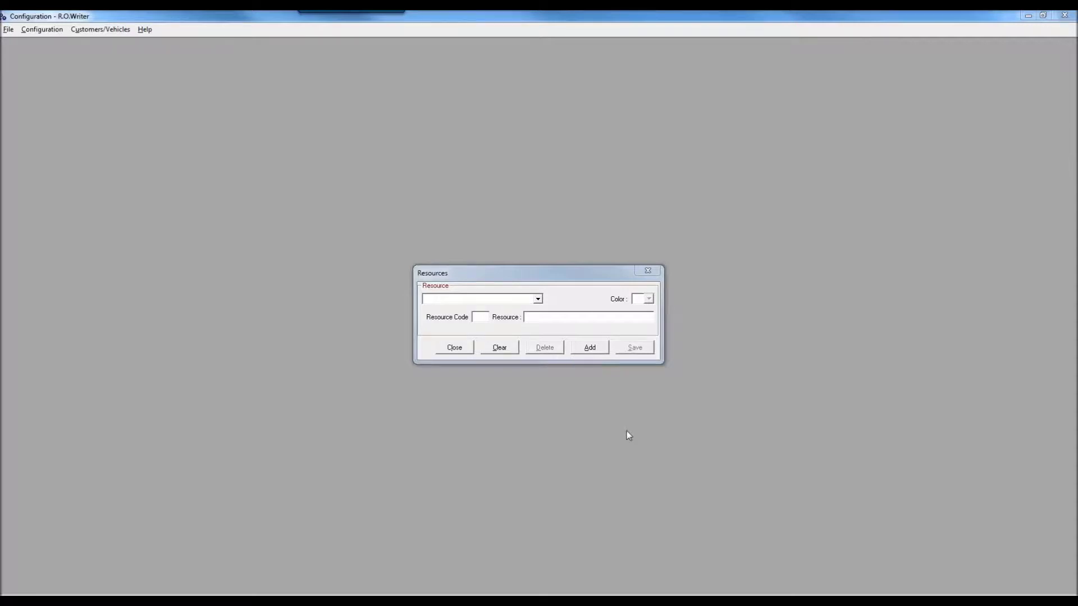
# Step: Add a resource with code B7, name BAY 7 PAD LIFT and a dark purple color, and save it
pyautogui.click(589, 348)
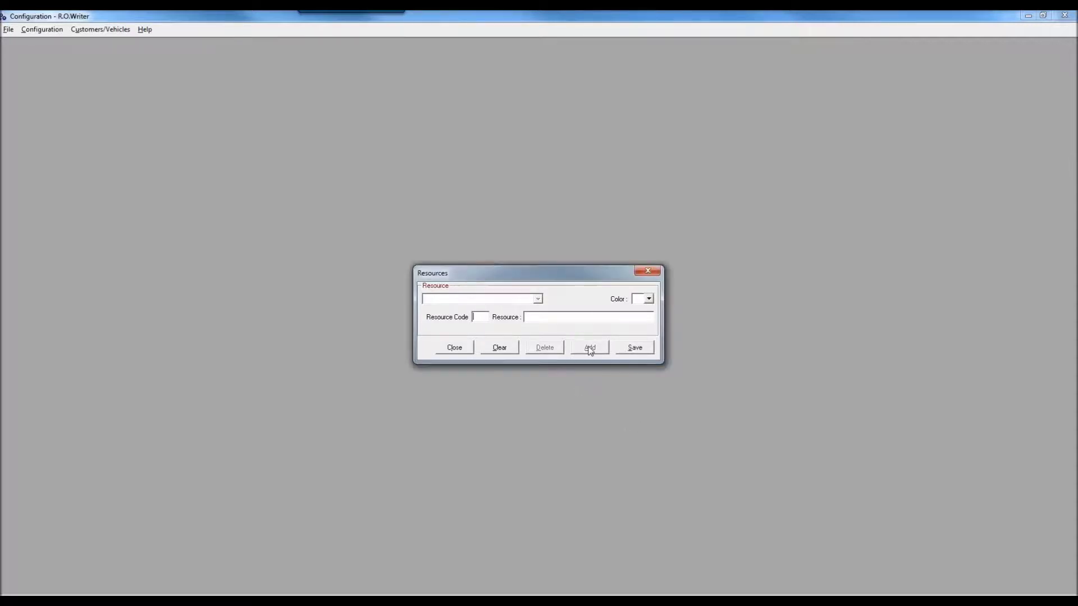
pyautogui.write('B7')
pyautogui.click(542, 320)
pyautogui.write('BAY 7 PAD LIFT')
pyautogui.click(648, 299)
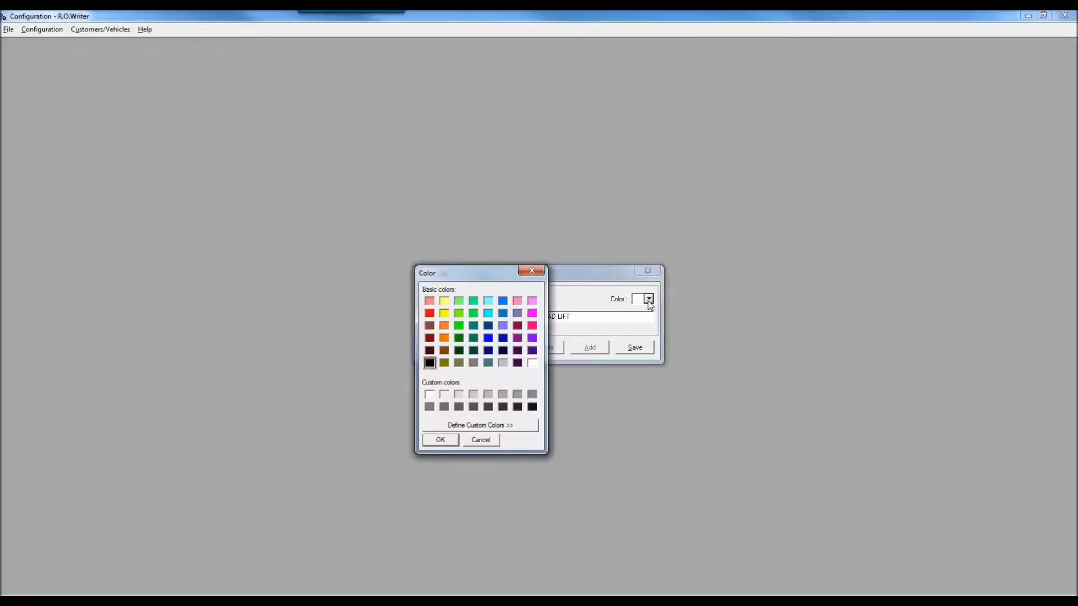
pyautogui.click(532, 351)
pyautogui.click(440, 440)
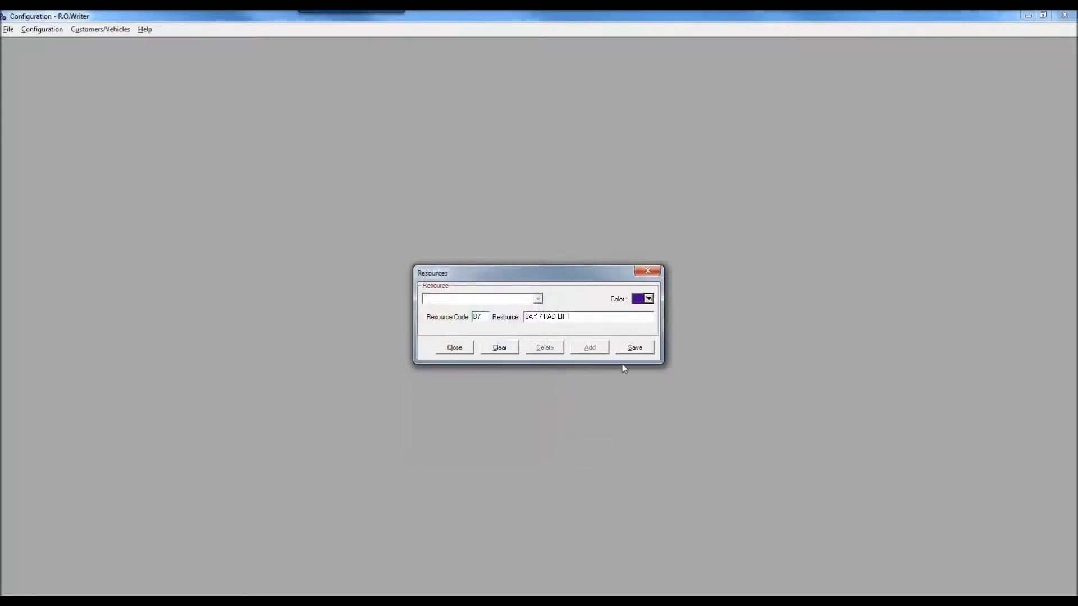
pyautogui.click(635, 348)
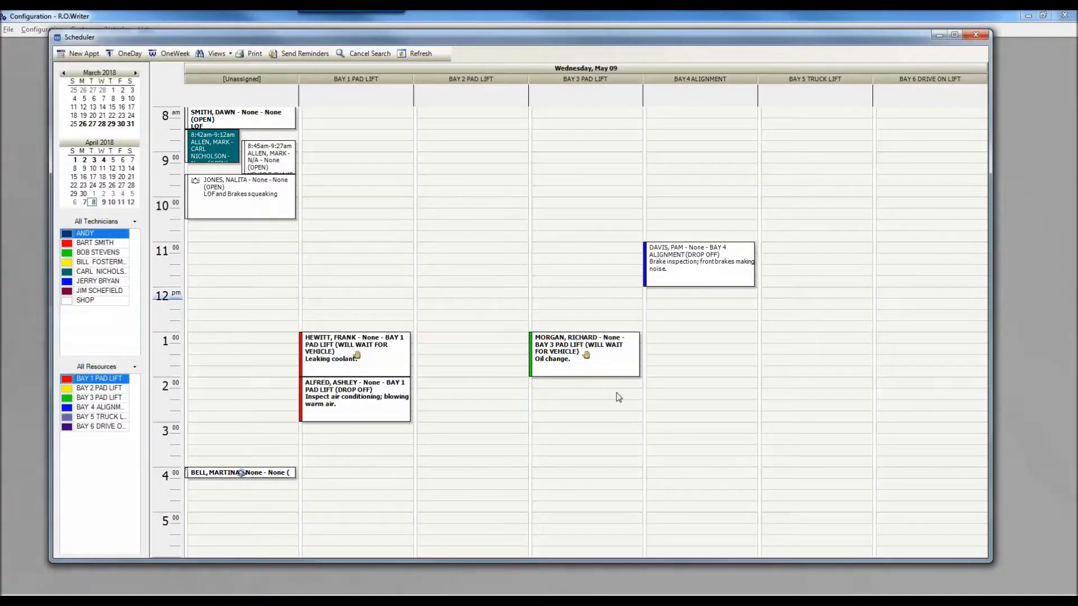
# Step: Reopen the Scheduler from Point of Sale and check the BAY 7 PAD LIFT column and its color in the resource list
pyautogui.moveTo(63, 433)
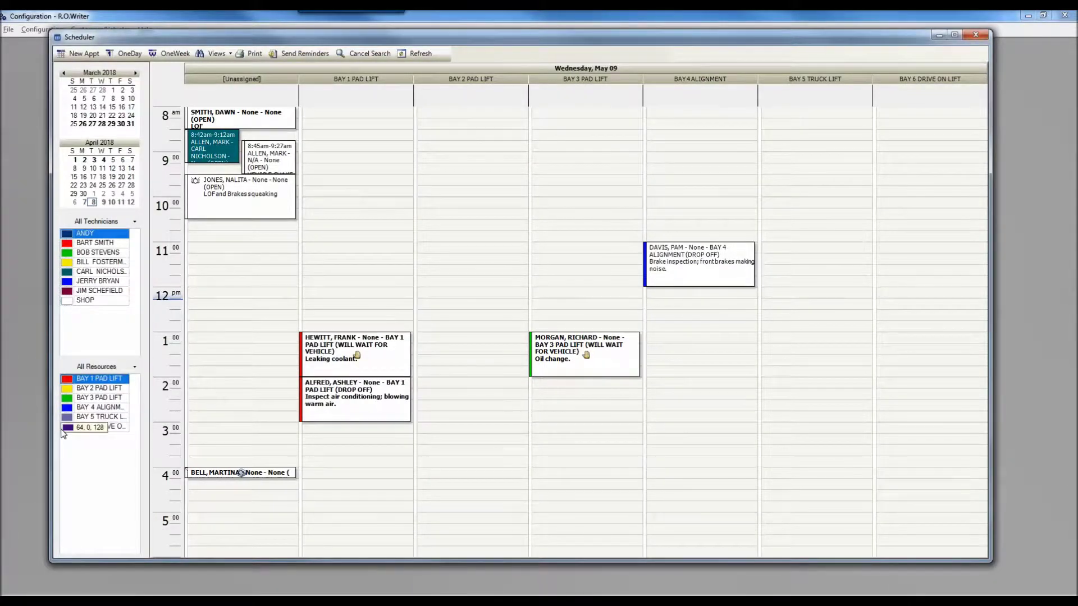
pyautogui.click(976, 35)
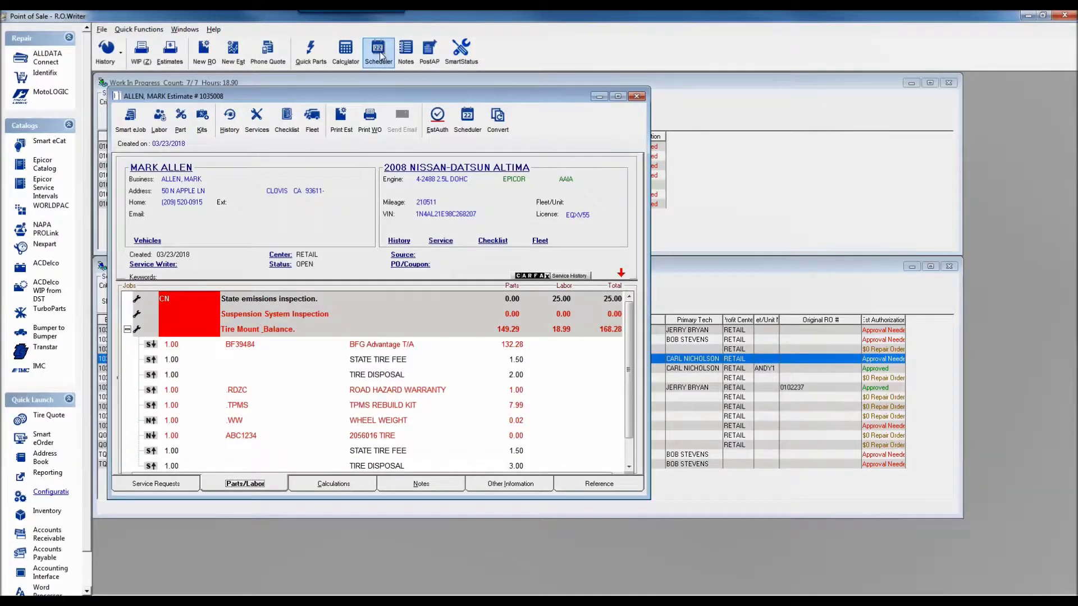
pyautogui.click(380, 54)
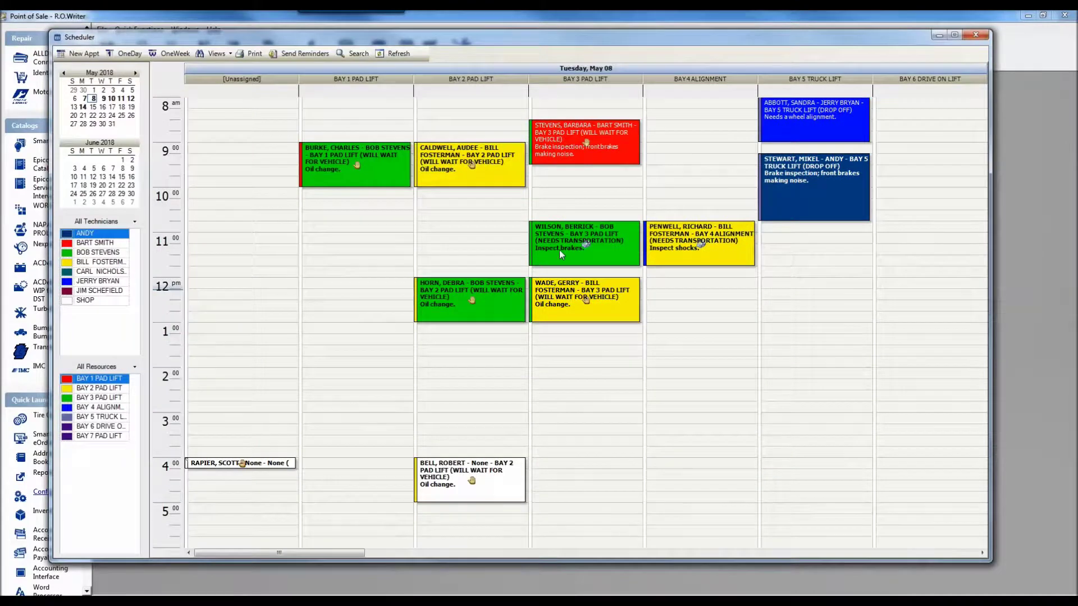
pyautogui.click(983, 554)
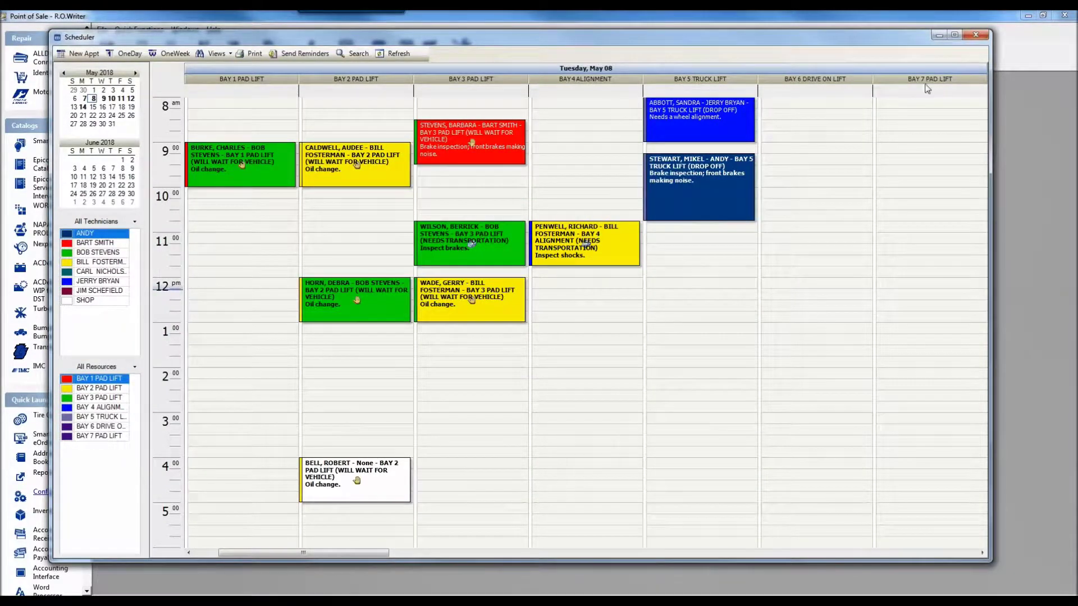
pyautogui.moveTo(72, 445)
# Step: Open the shock inspection appointment in BAY 4 ALIGNMENT, review the available appointment statuses, and close it without changes
pyautogui.doubleClick(560, 244)
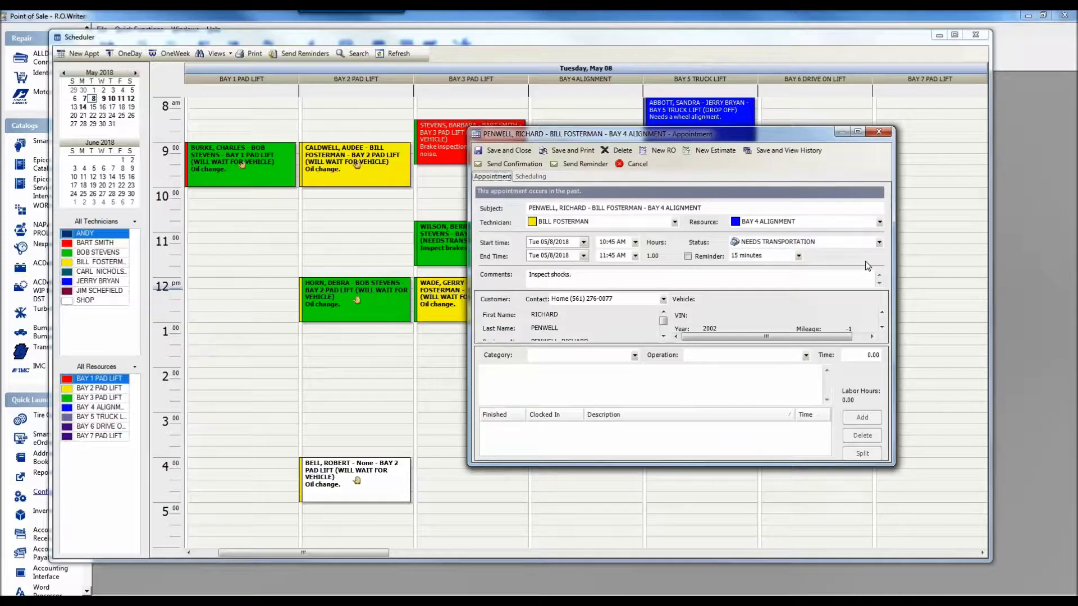
pyautogui.click(879, 242)
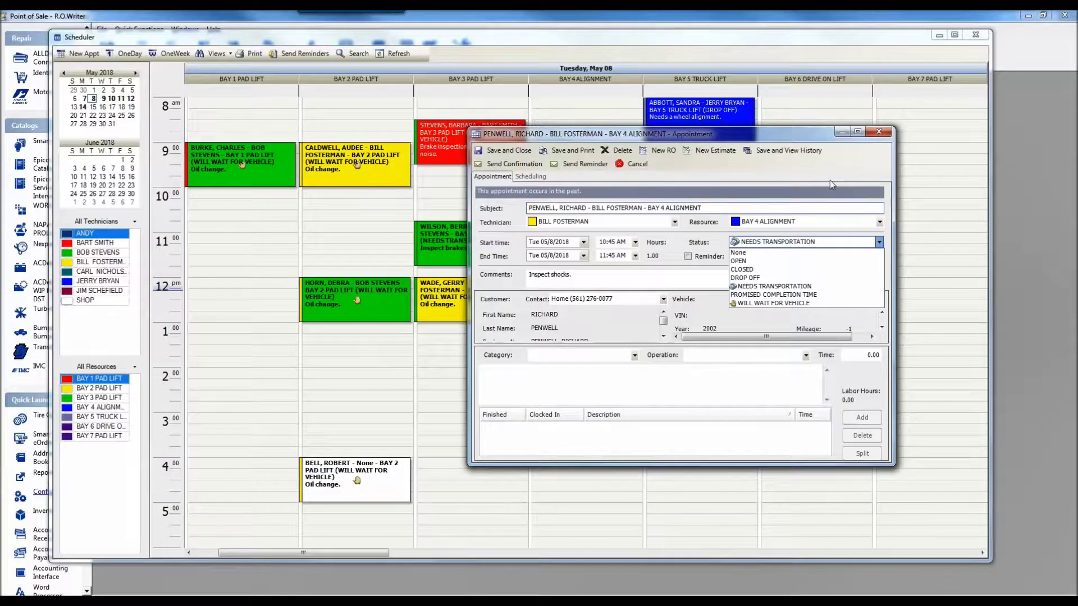
pyautogui.click(879, 131)
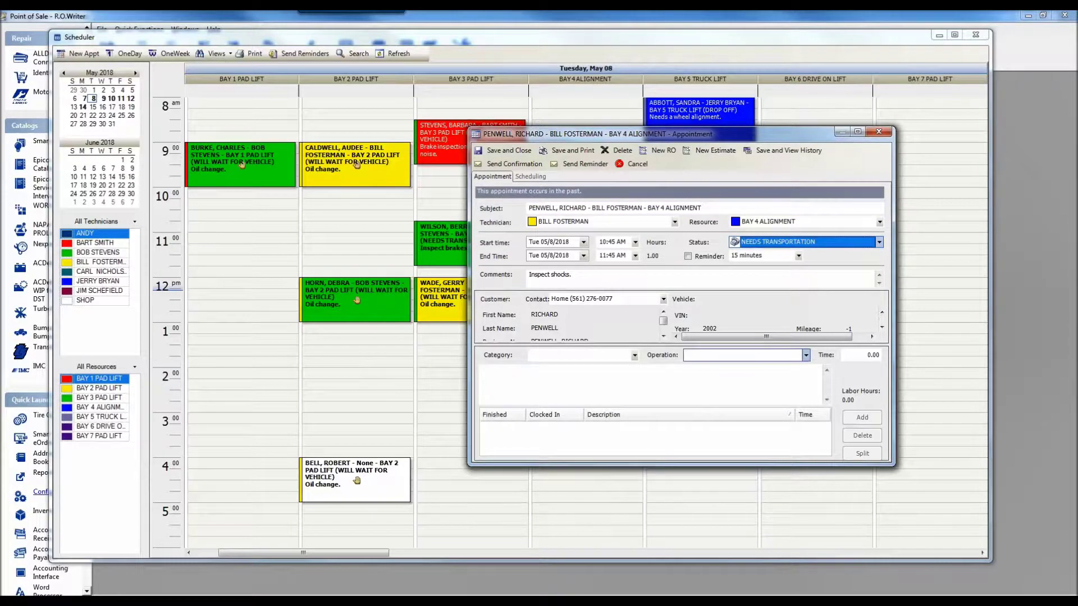
pyautogui.click(879, 135)
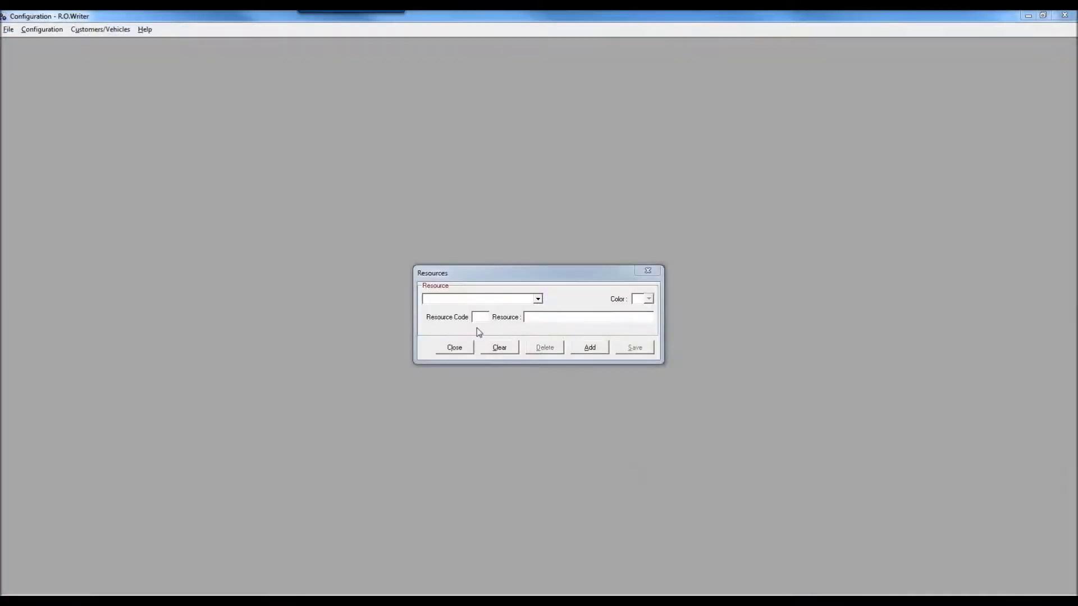
# Step: Close the resource setup, open the appointment status setup past its password prompt, and display the WT WILL WAIT FOR VEHICLE status with its picture
pyautogui.click(455, 348)
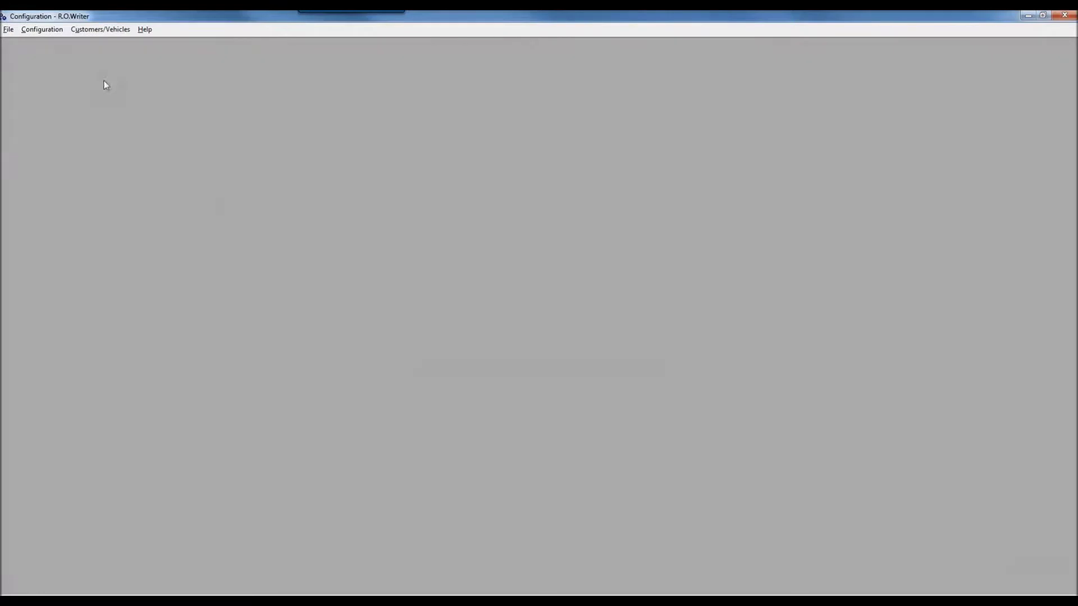
pyautogui.click(43, 29)
pyautogui.moveTo(56, 185)
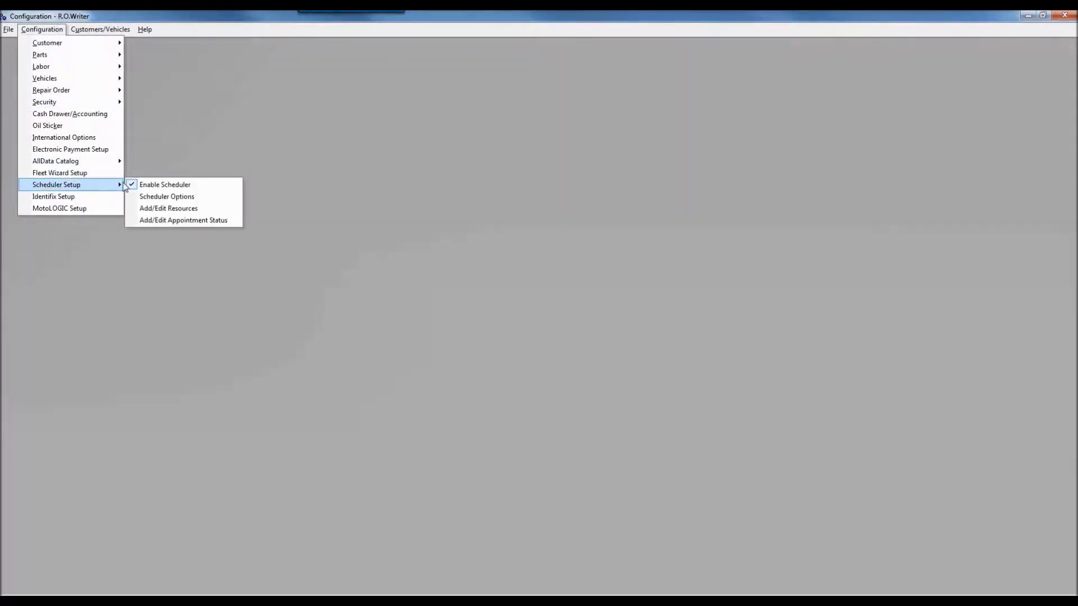
pyautogui.click(163, 221)
pyautogui.press('Return')
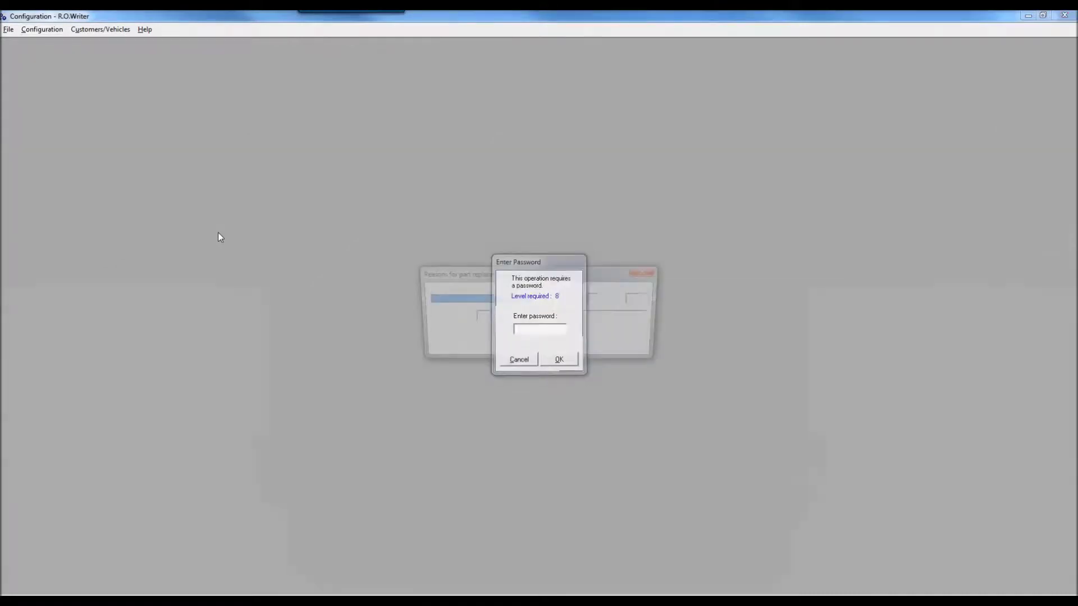
pyautogui.click(538, 300)
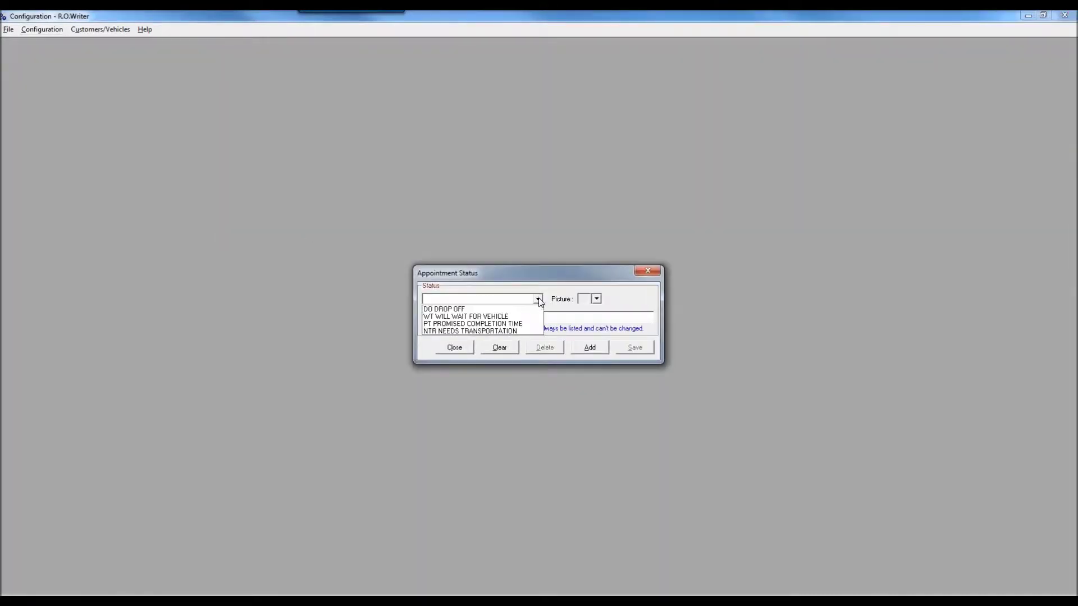
pyautogui.click(519, 316)
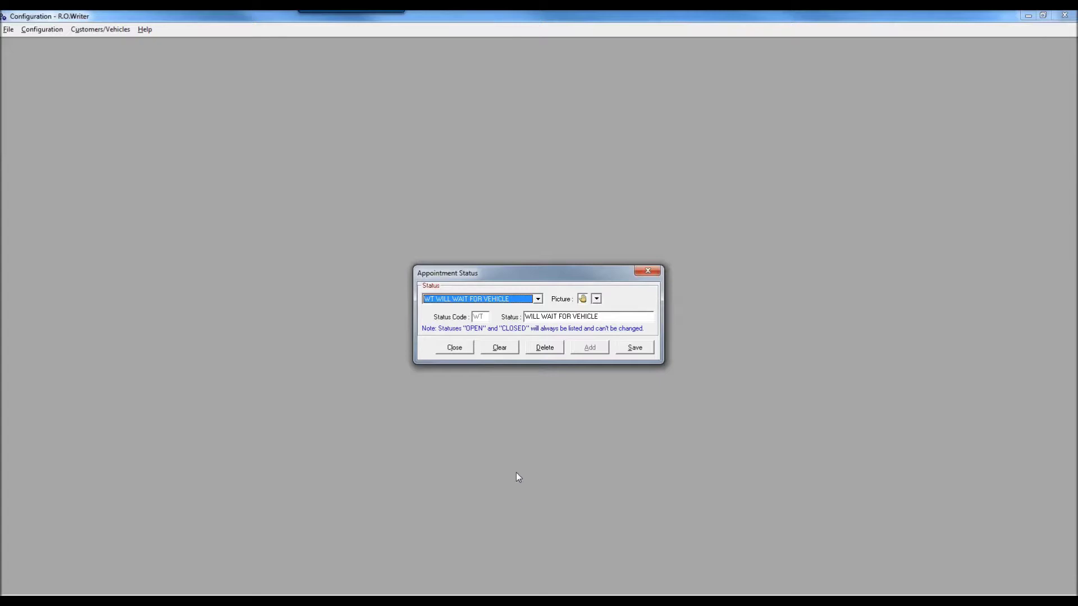
# Step: Switch to the Scheduler and examine the status pictures on the WILL WAIT FOR VEHICLE and NEEDS TRANSPORTATION appointments
pyautogui.moveTo(369, 596)
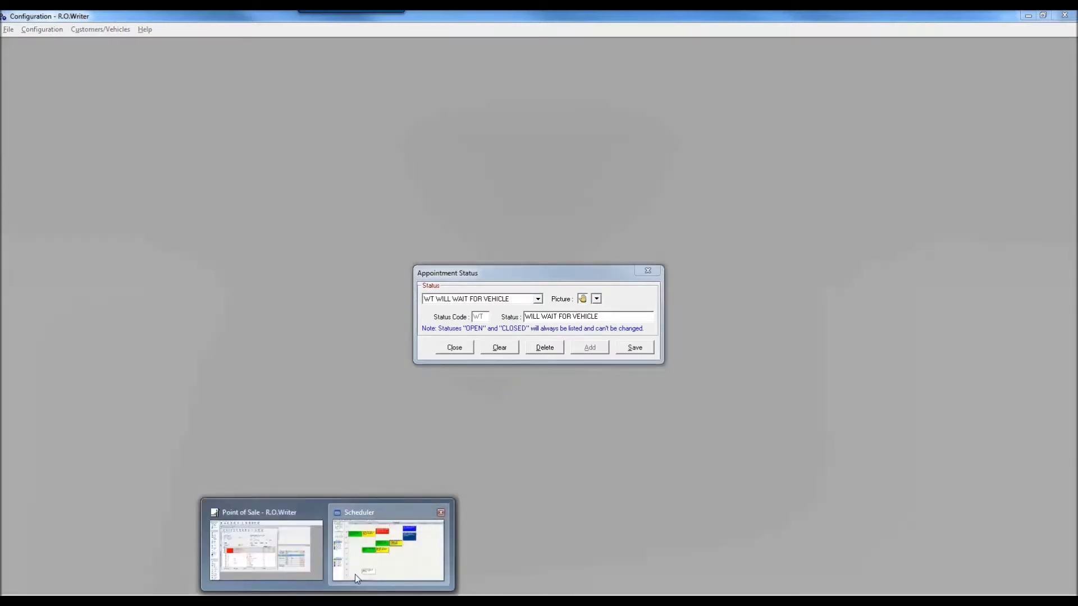
pyautogui.click(355, 574)
pyautogui.moveTo(471, 313)
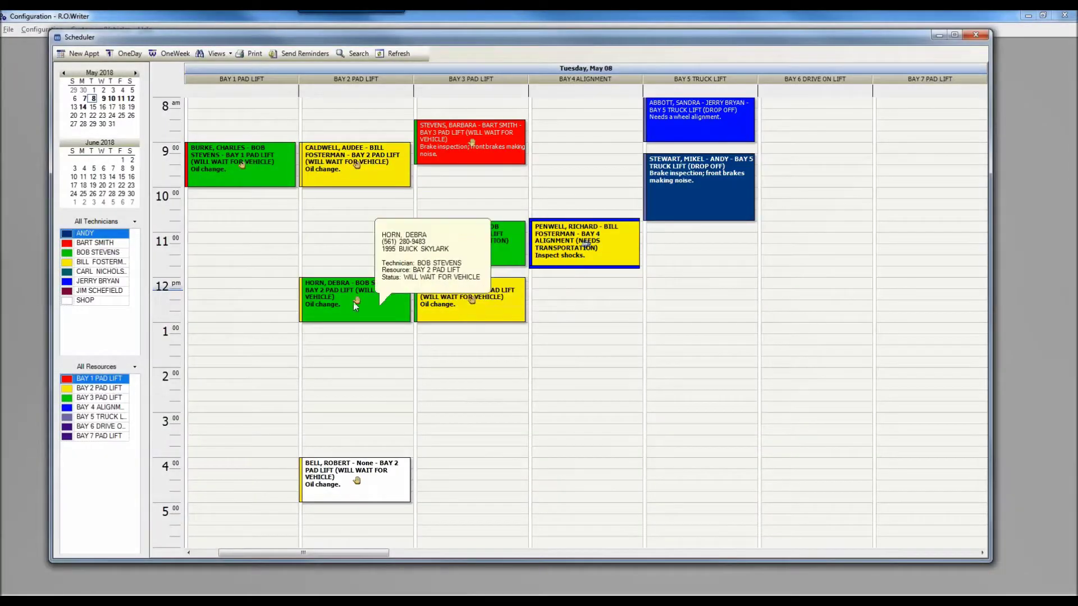
pyautogui.moveTo(355, 493)
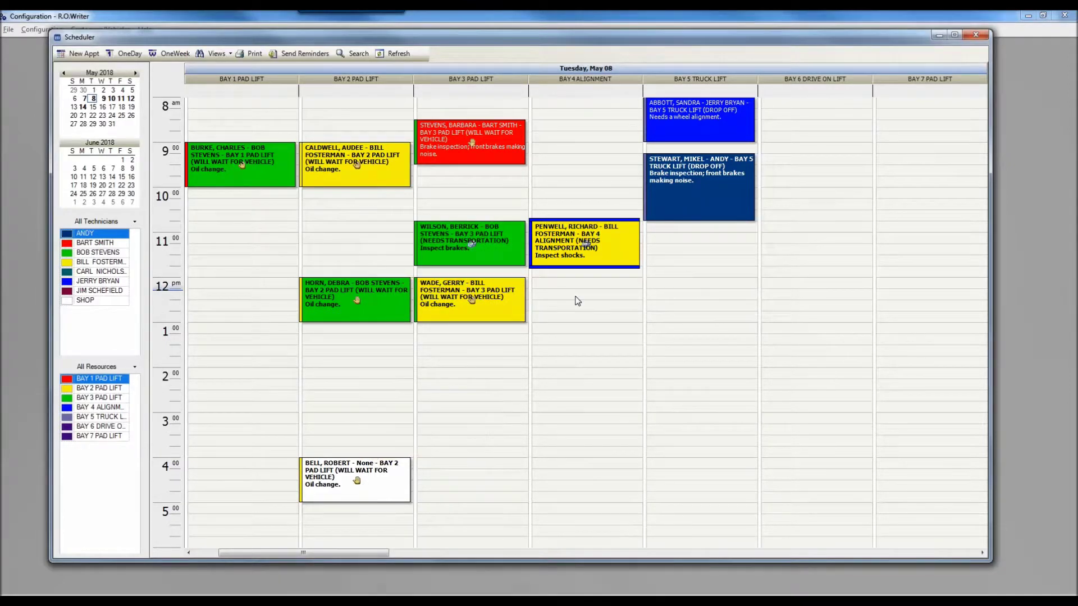
pyautogui.moveTo(582, 256)
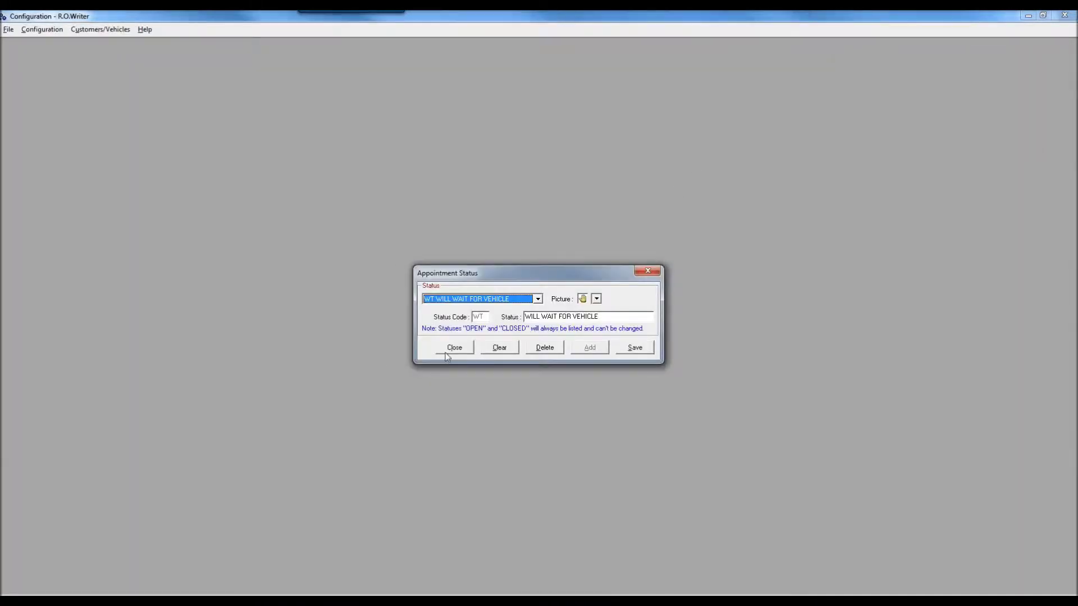
# Step: Close the appointment status setup, open the labor technician setup, and display the record of the technician with code BAS
pyautogui.click(446, 349)
pyautogui.click(47, 31)
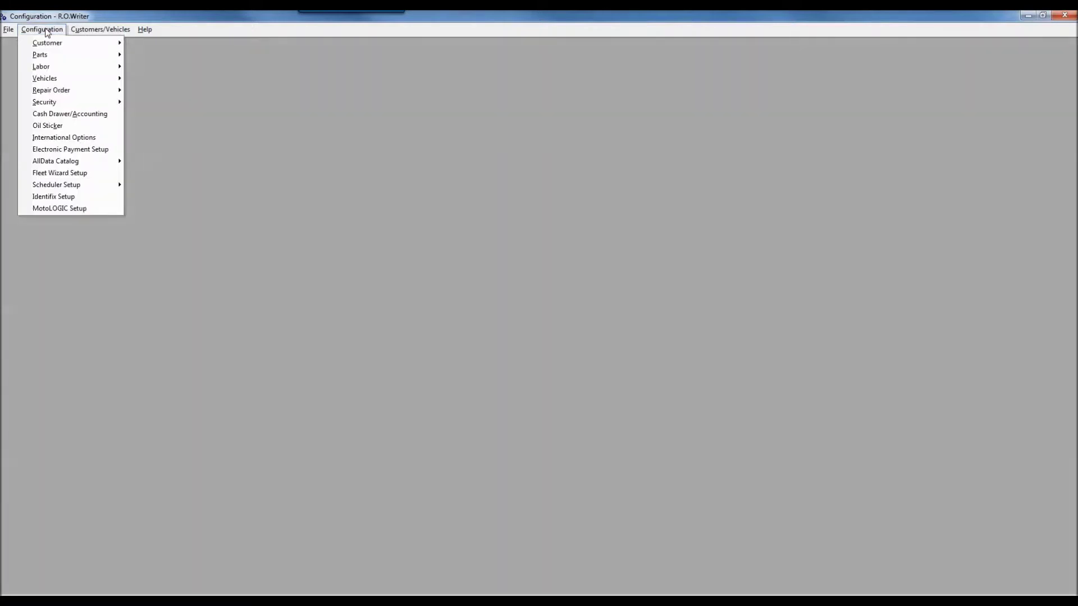
pyautogui.moveTo(62, 54)
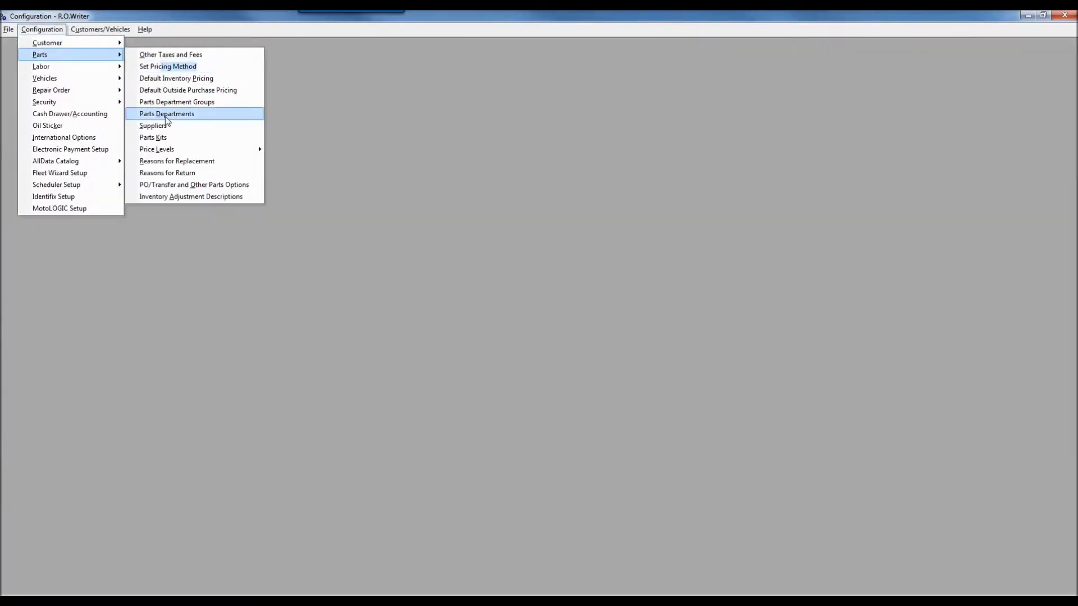
pyautogui.moveTo(112, 74)
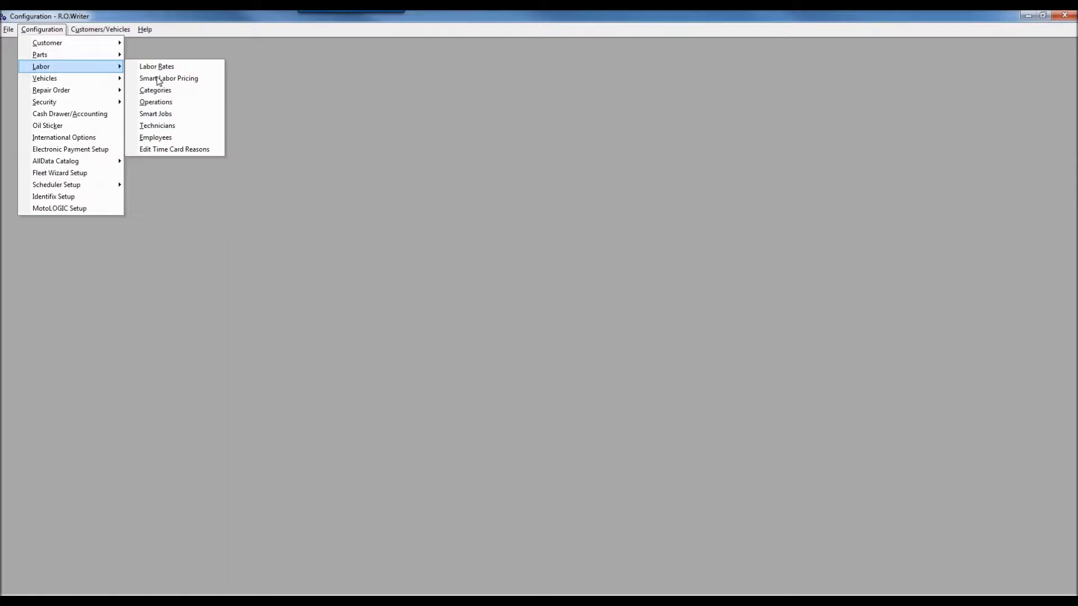
pyautogui.click(160, 134)
pyautogui.press('Return')
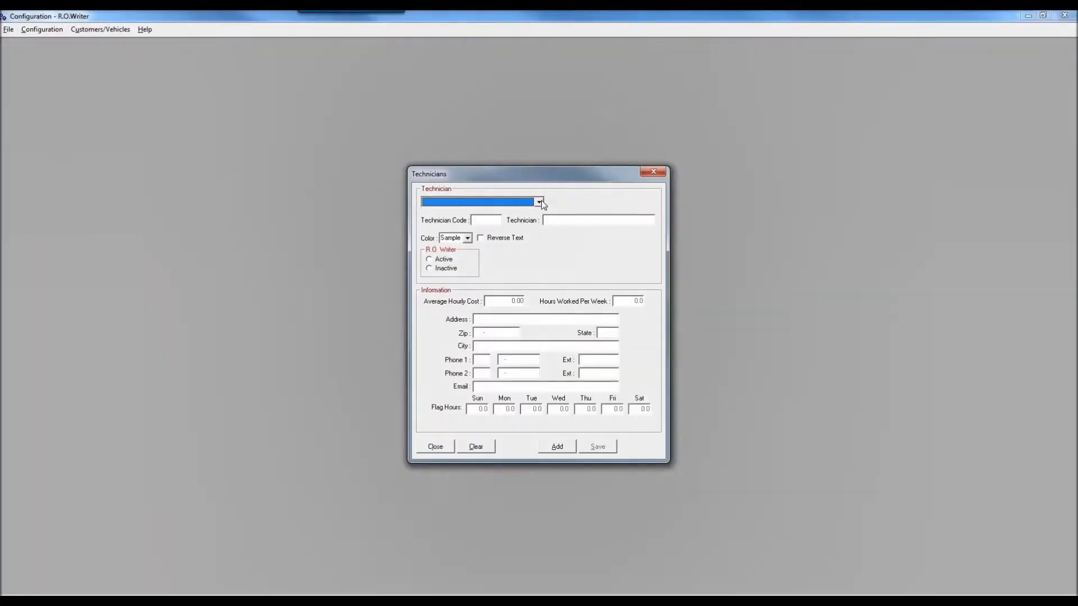
pyautogui.click(541, 201)
pyautogui.click(484, 219)
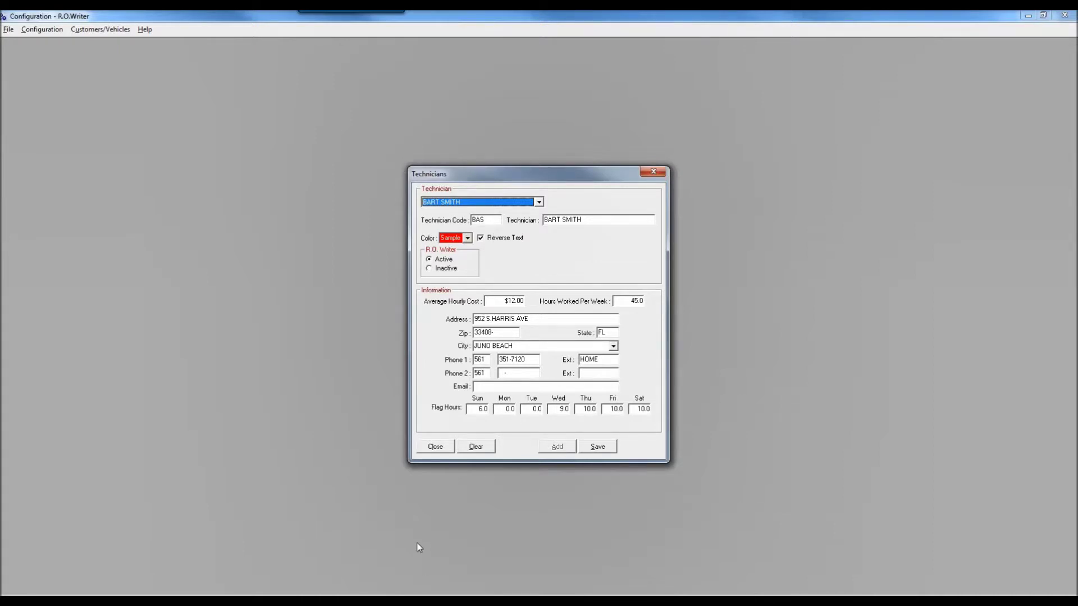
# Step: Check the technician colors and text on the Scheduler's appointments, and preview the BAS technician's color sample with Reverse Text off and on again
pyautogui.moveTo(348, 601)
pyautogui.click(353, 567)
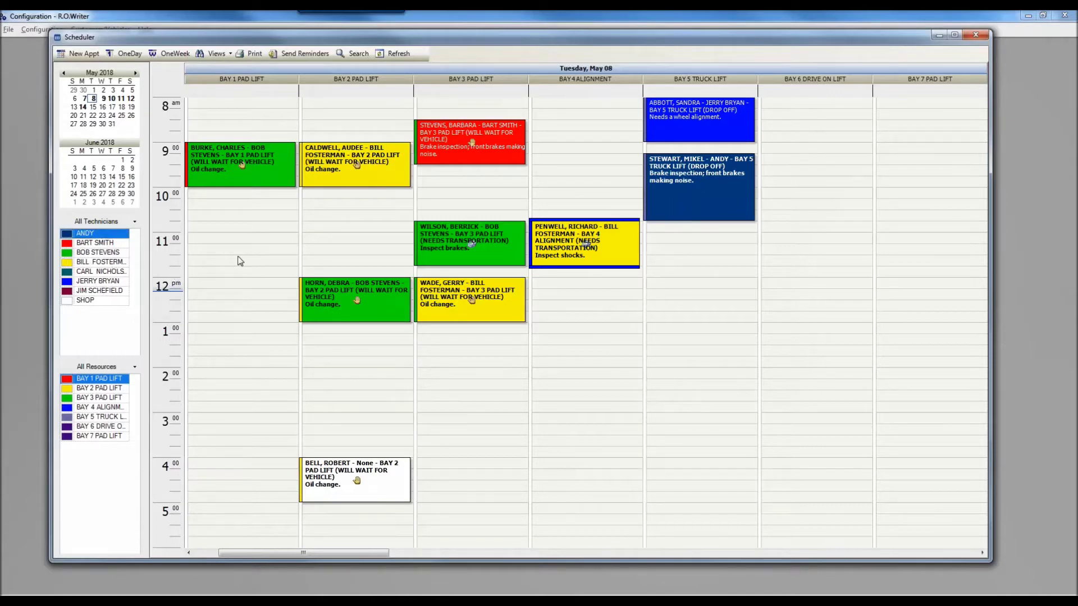
pyautogui.moveTo(442, 156)
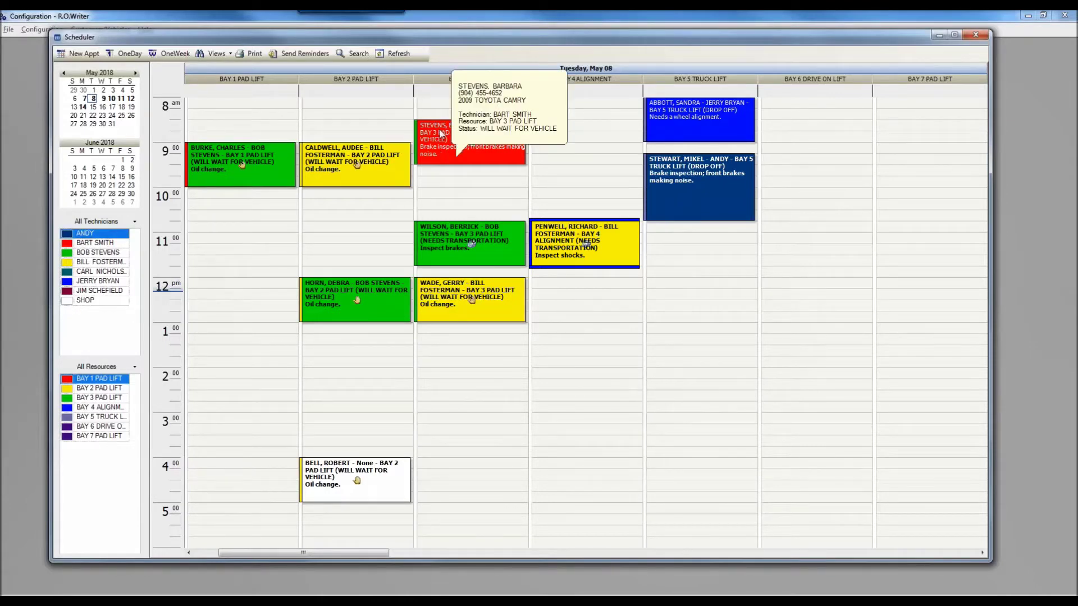
pyautogui.moveTo(680, 172)
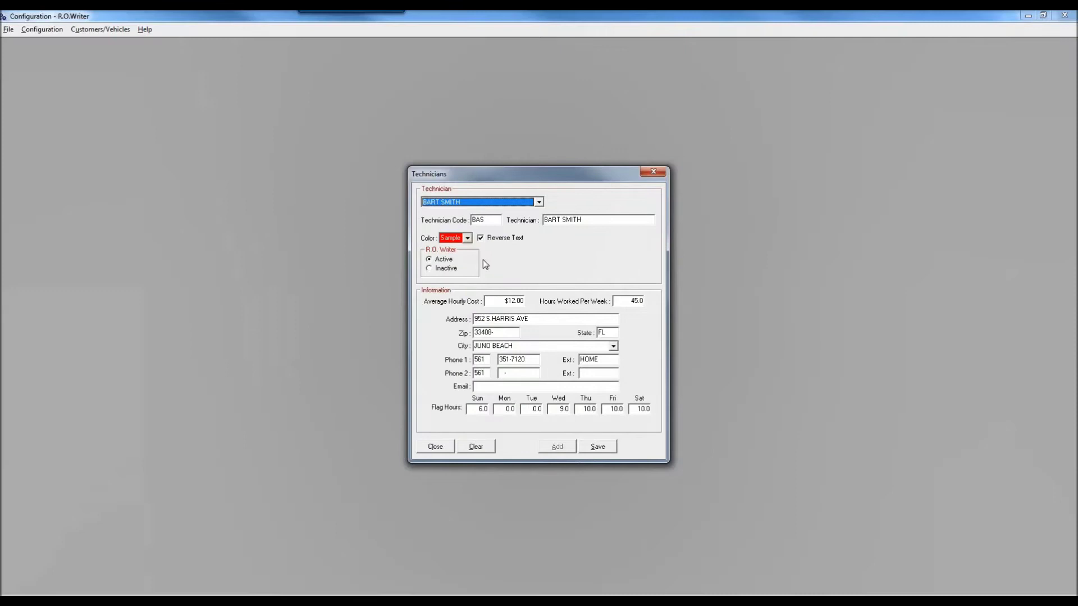
pyautogui.click(482, 239)
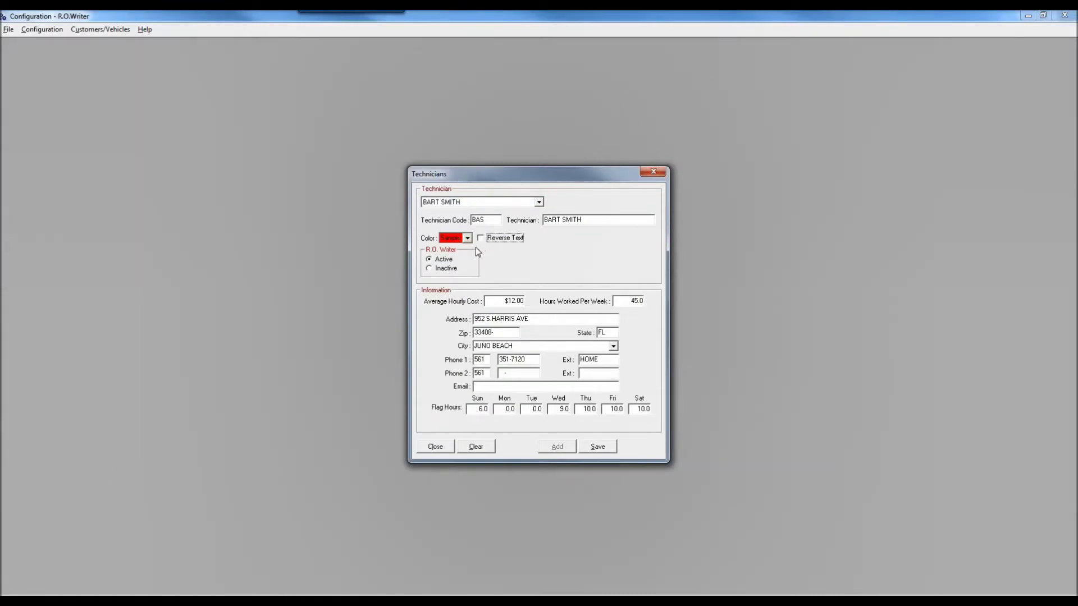
pyautogui.click(480, 239)
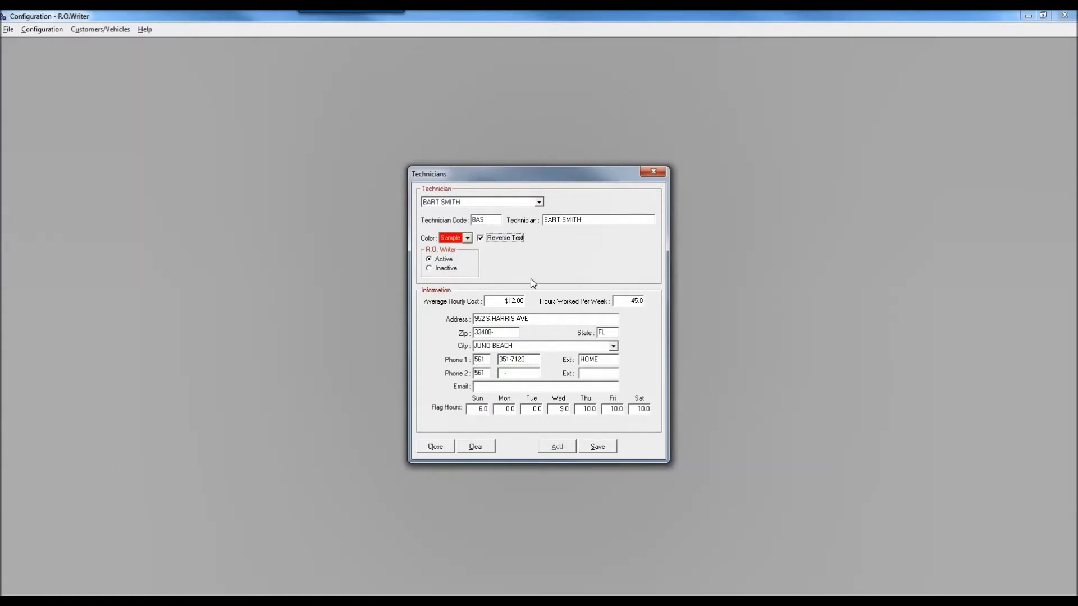